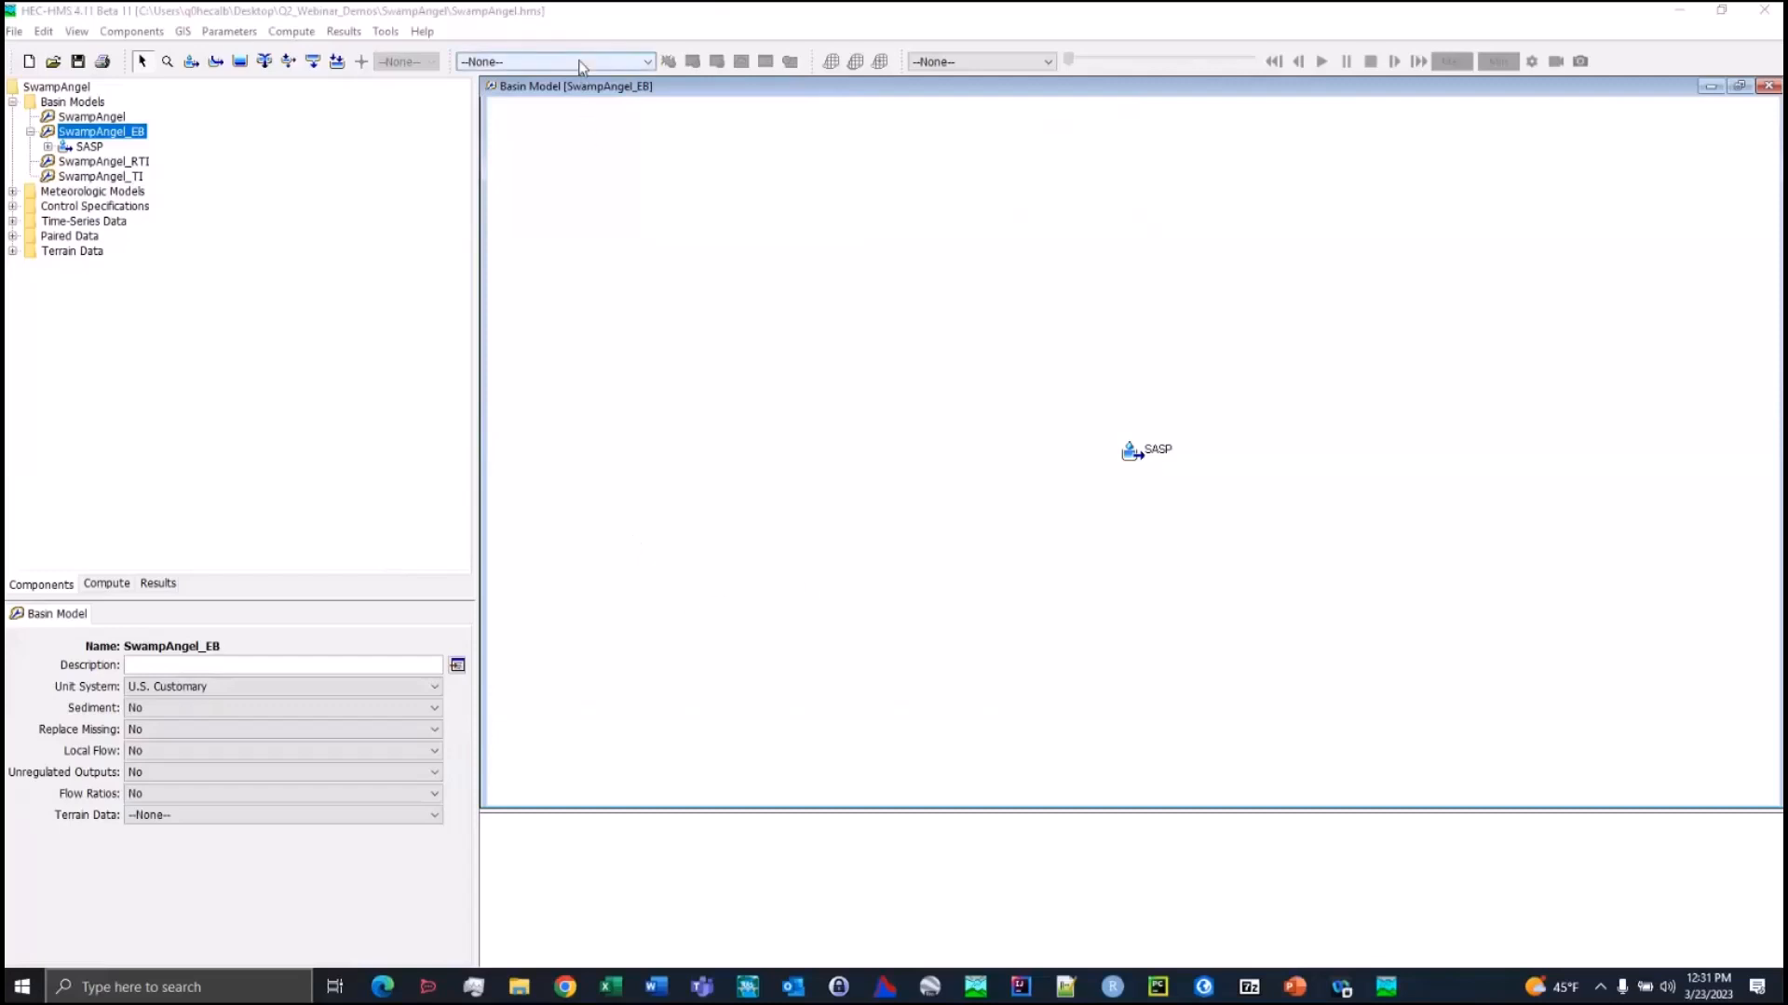
# Make WY2006_EB the current simulation run and compute it
pyautogui.click(646, 61)
pyautogui.click(633, 81)
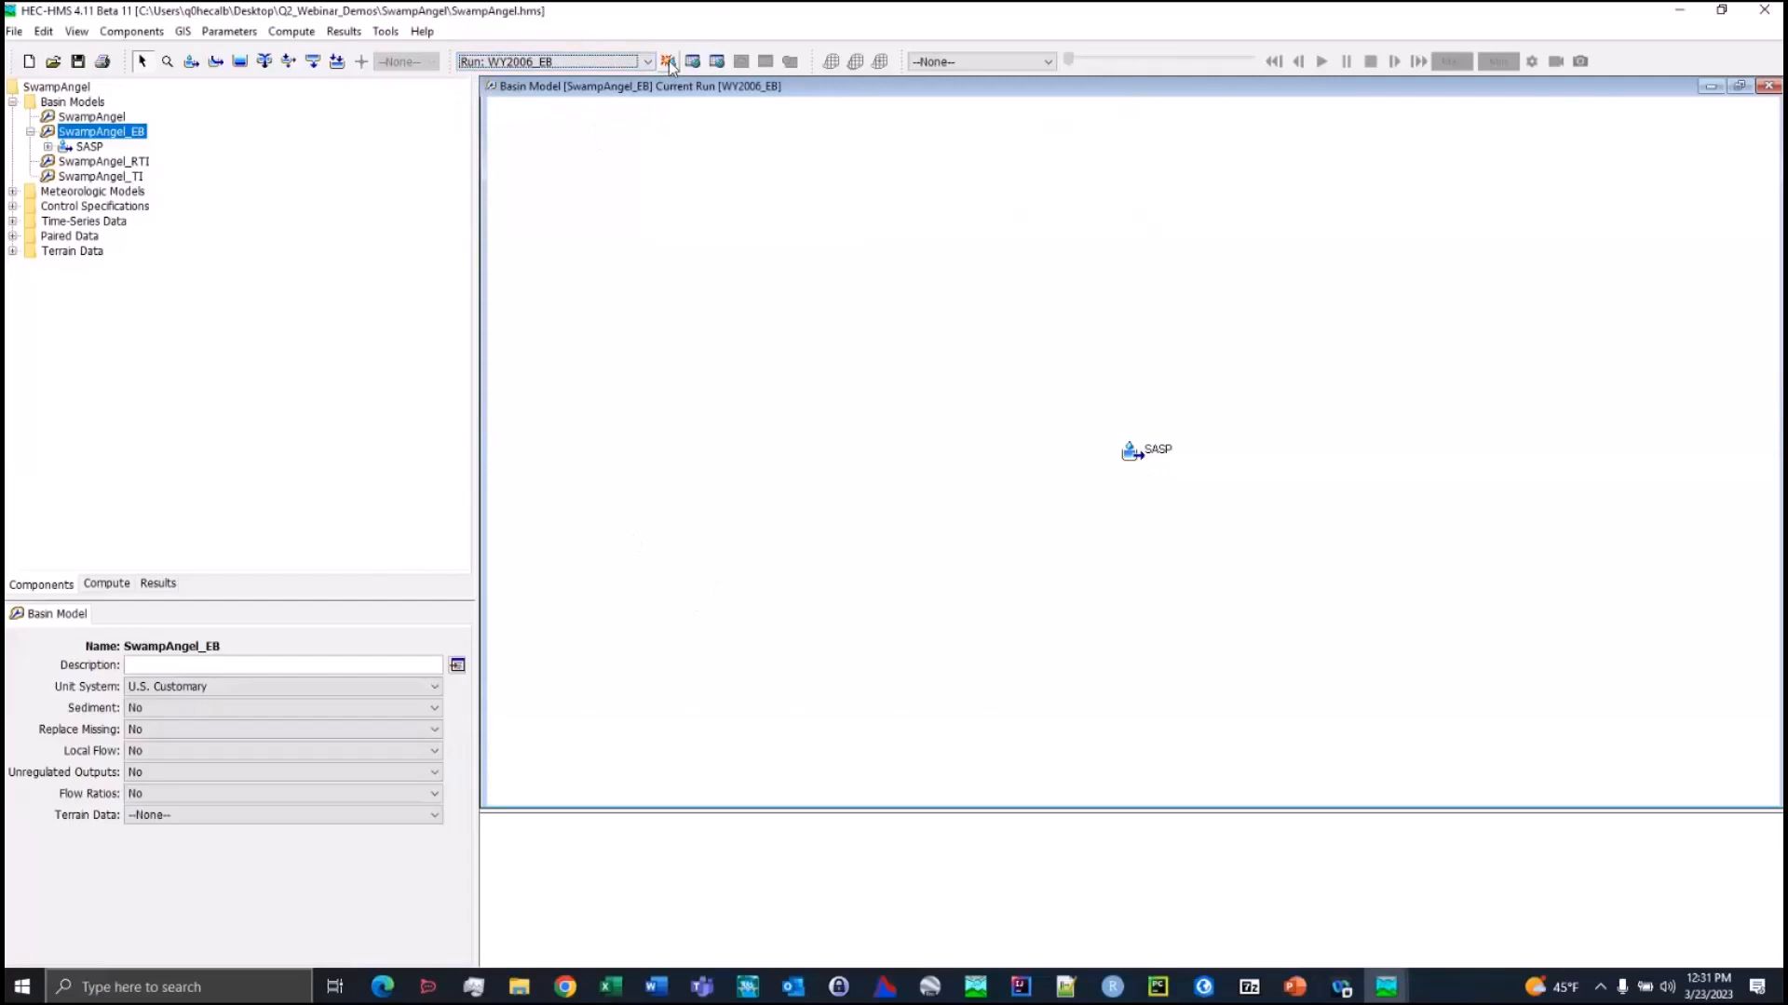
pyautogui.click(668, 61)
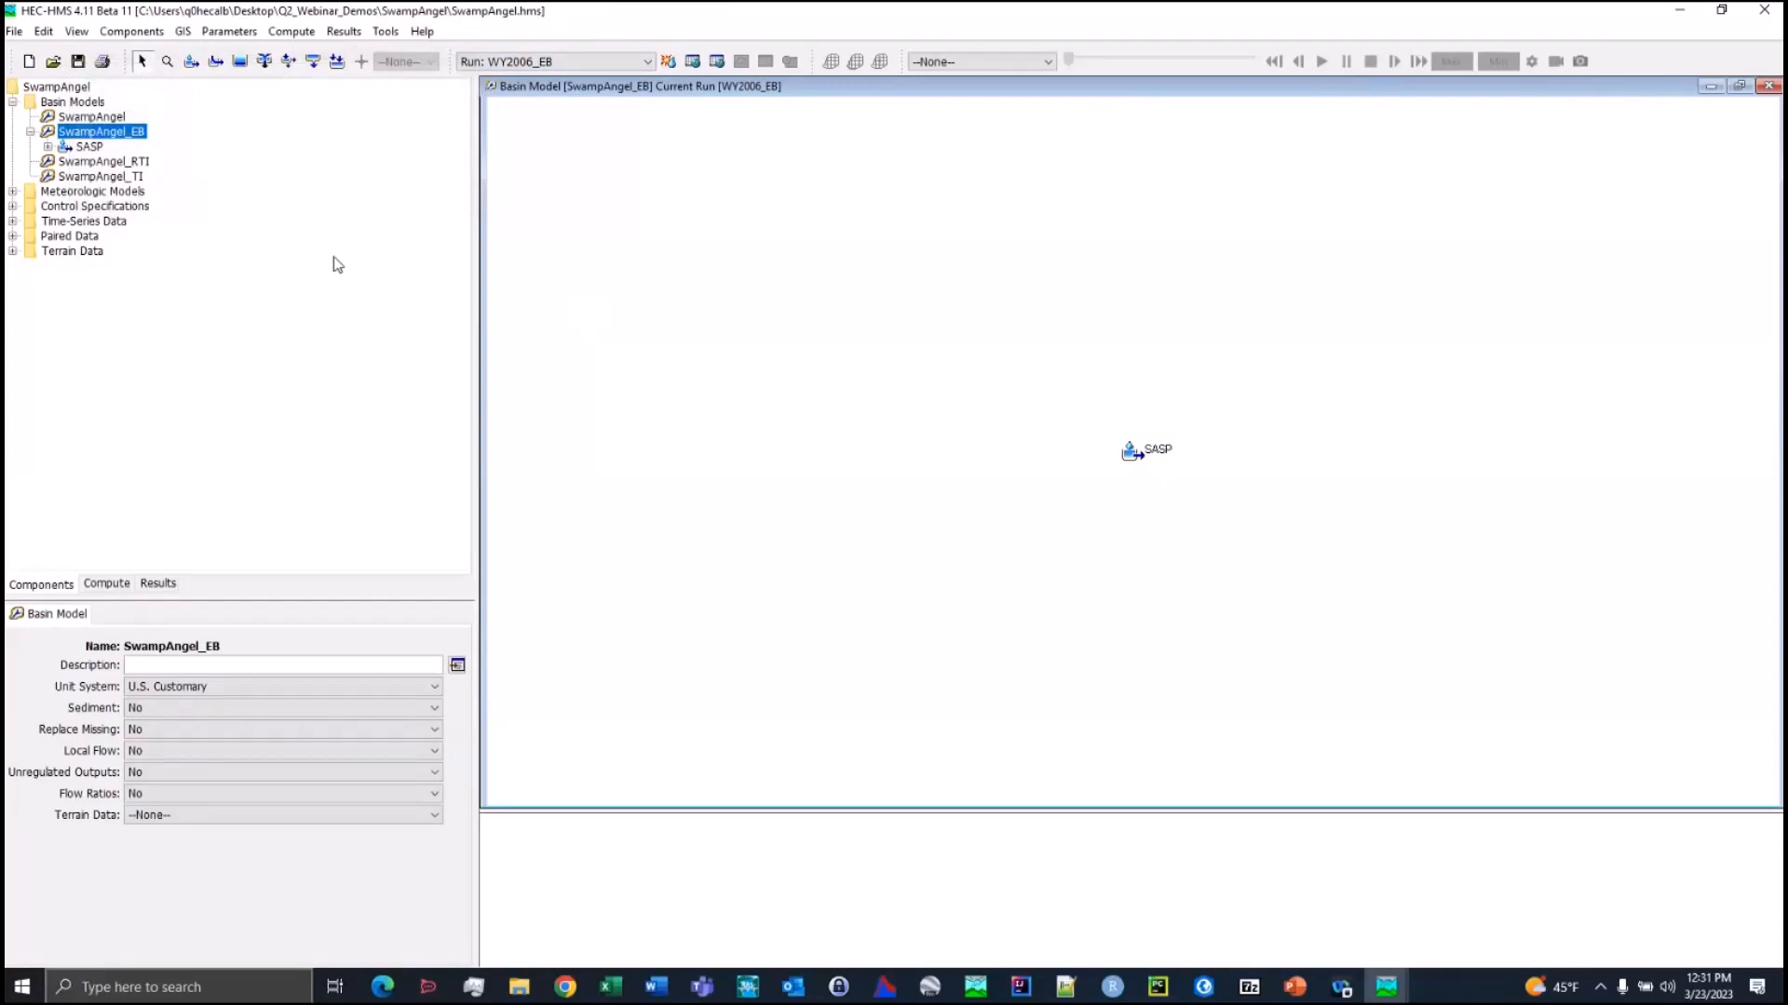
# Review the snow method choices and Energy Budget snow parameters of subbasin SASP in basin model SwampAngel_EB
pyautogui.click(71, 150)
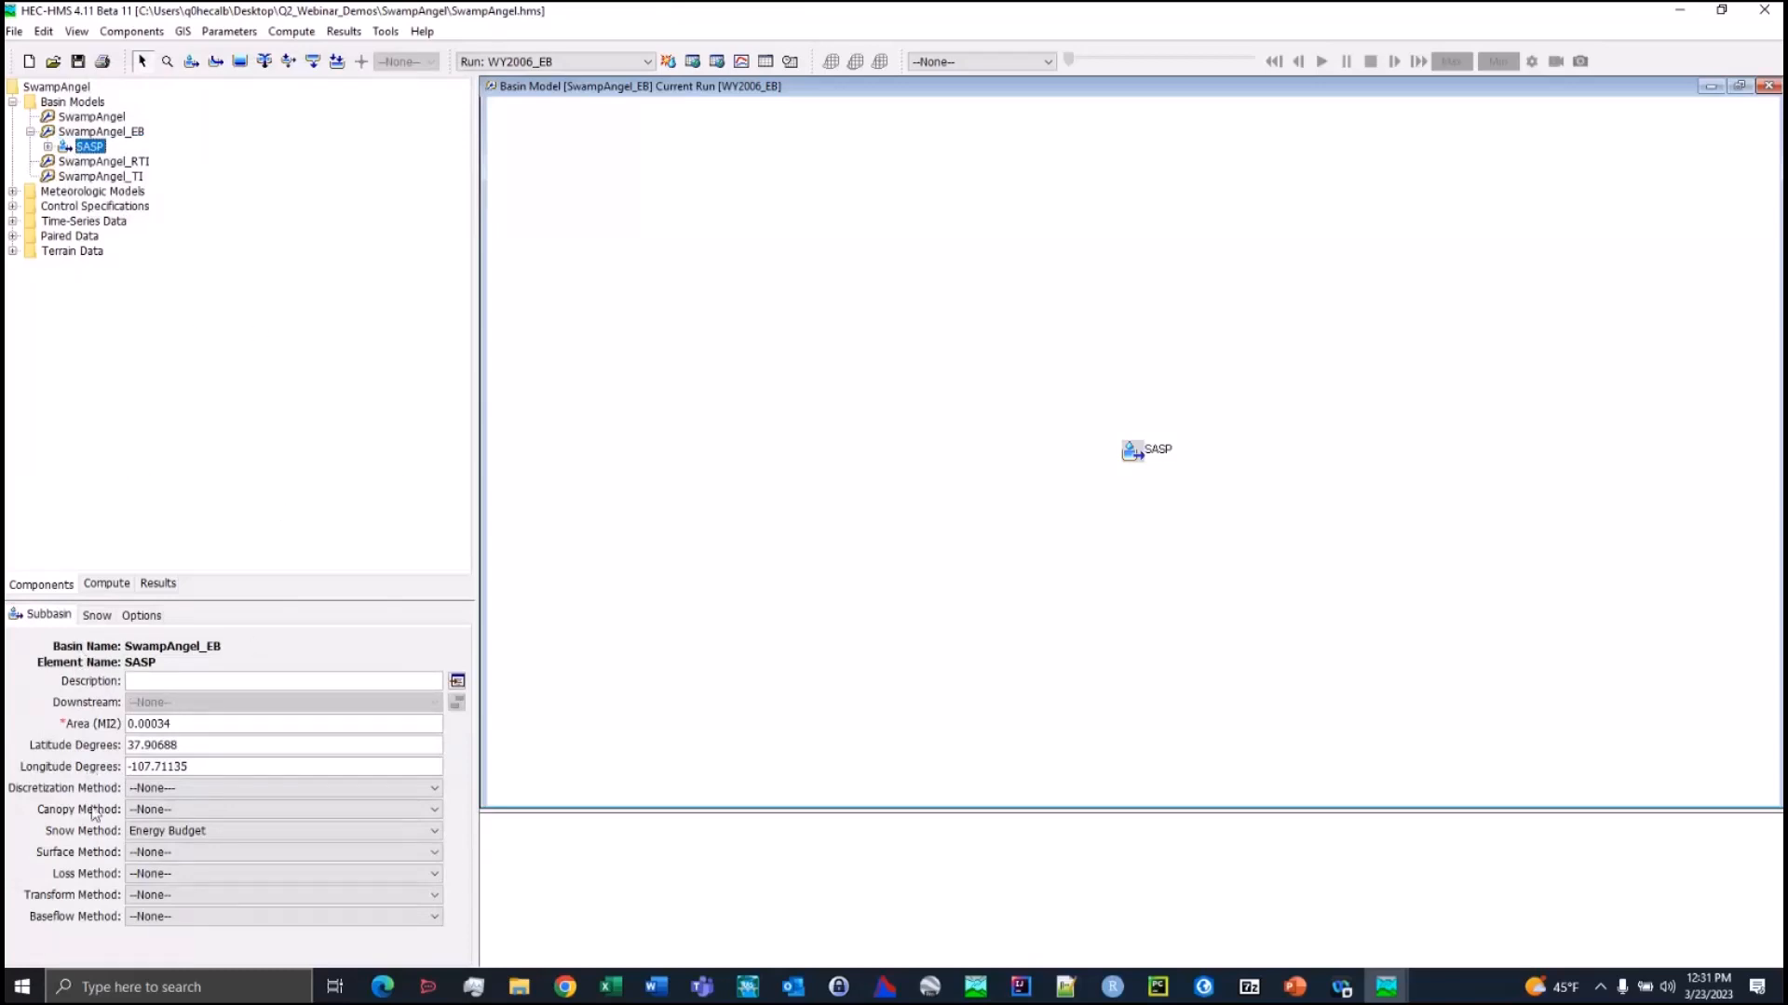
pyautogui.click(183, 836)
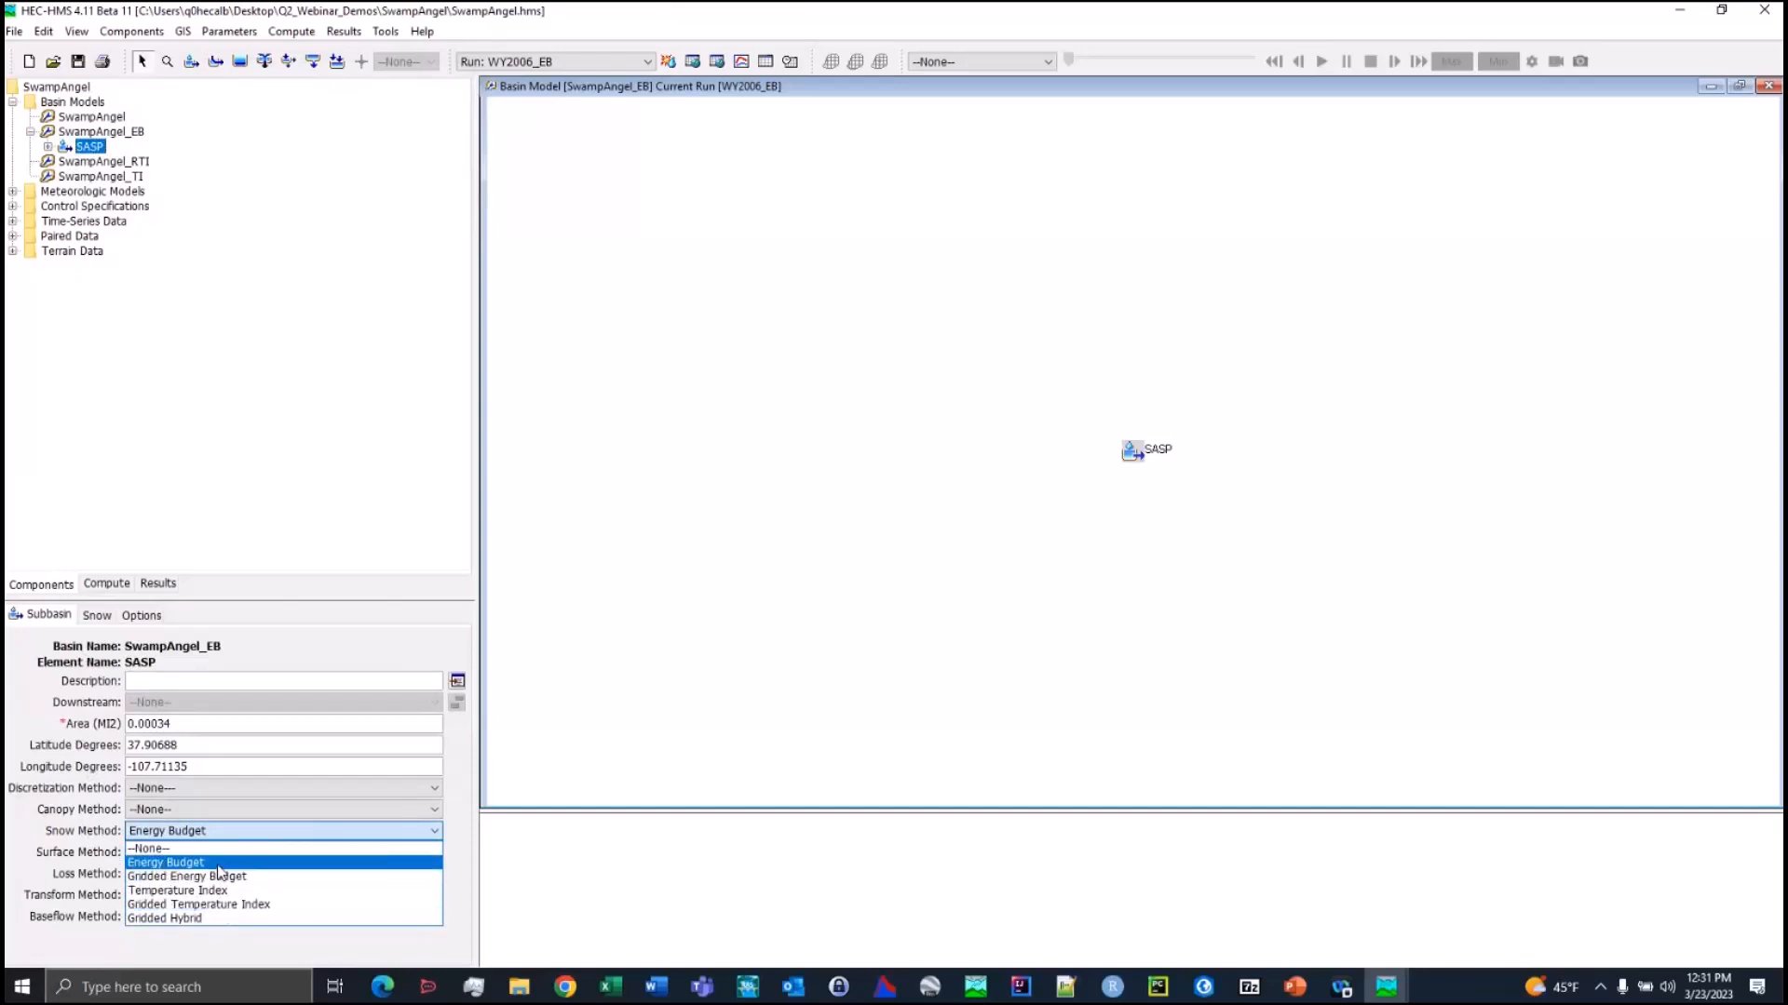
pyautogui.click(96, 616)
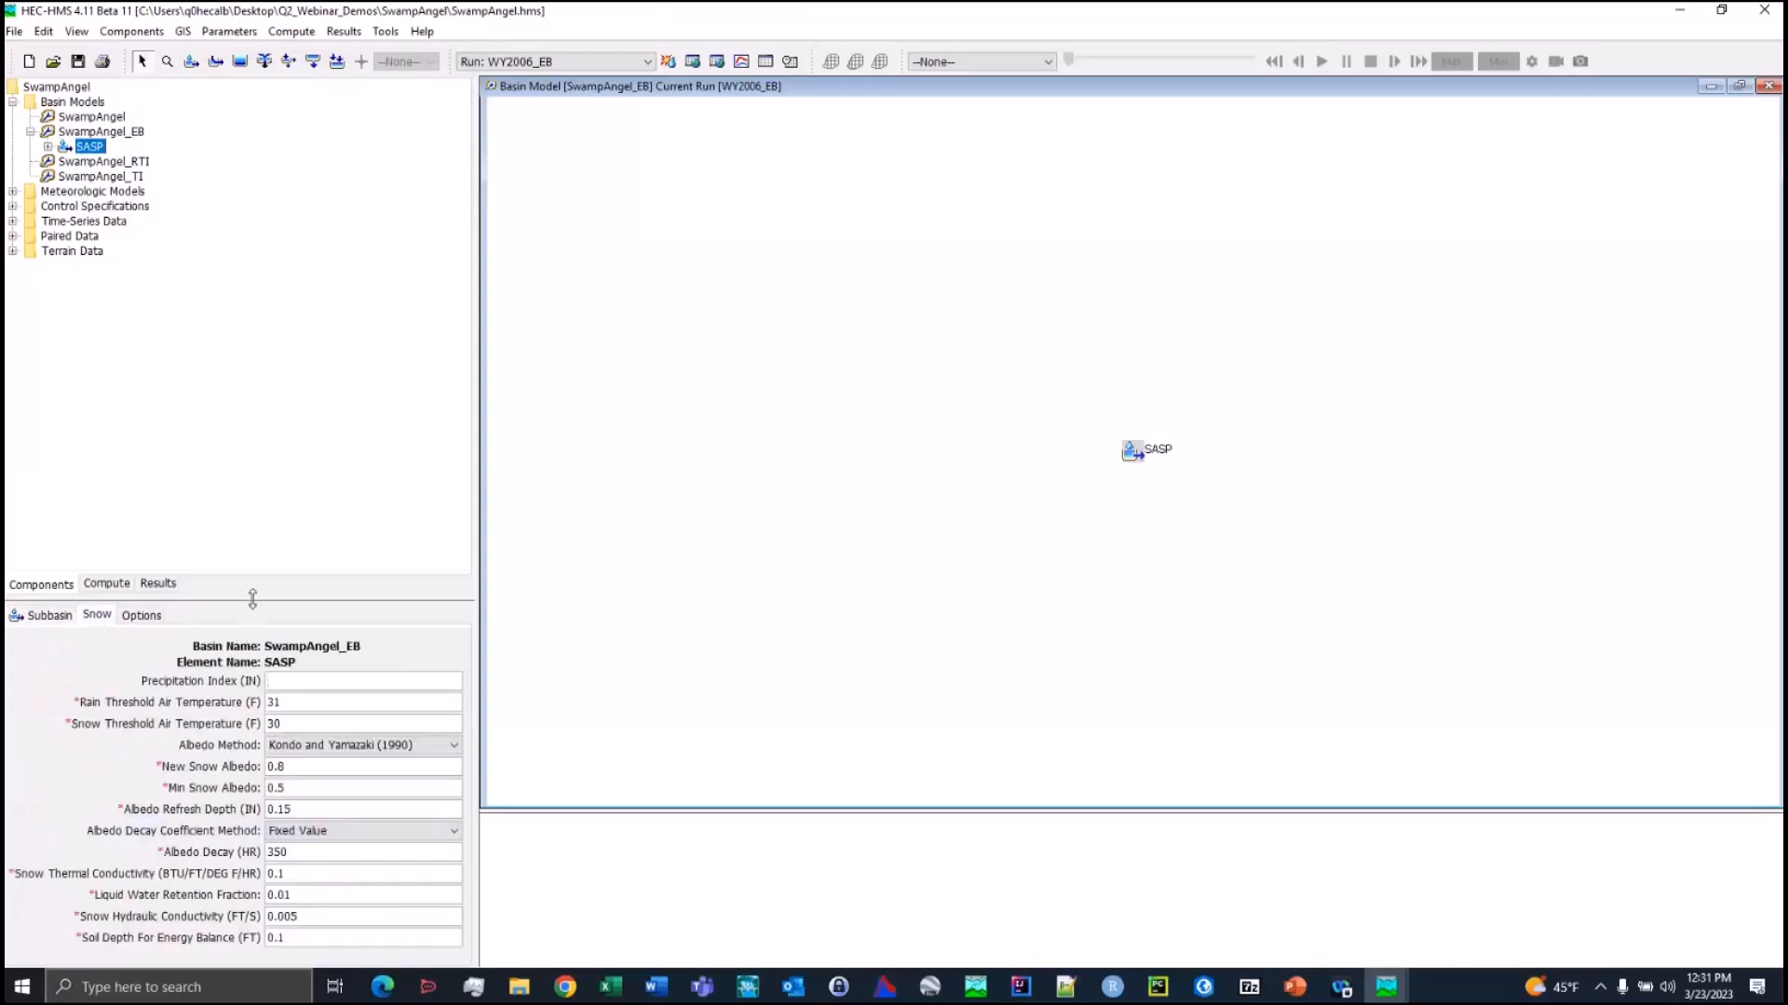
pyautogui.moveTo(253, 601); pyautogui.dragTo(253, 505)
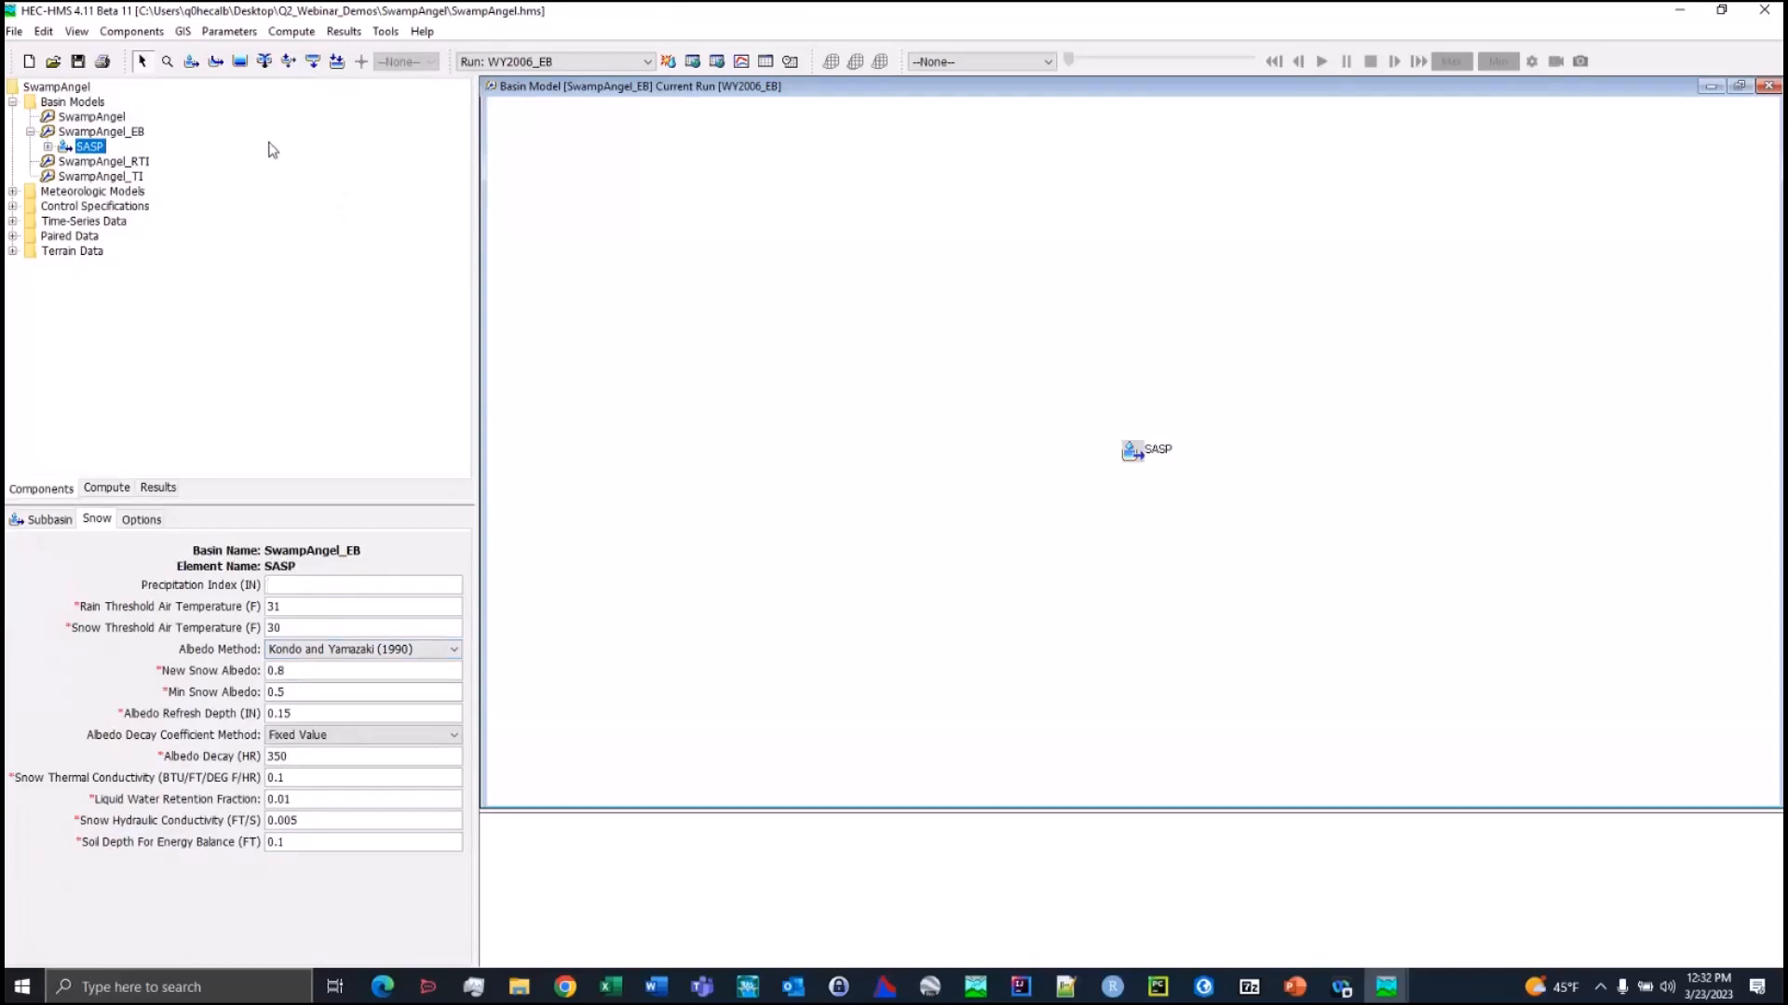
# View the global Energy Budget snowmelt parameter table for SwampAngel_EB, repositioning its window to show all columns, and close it
pyautogui.click(270, 37)
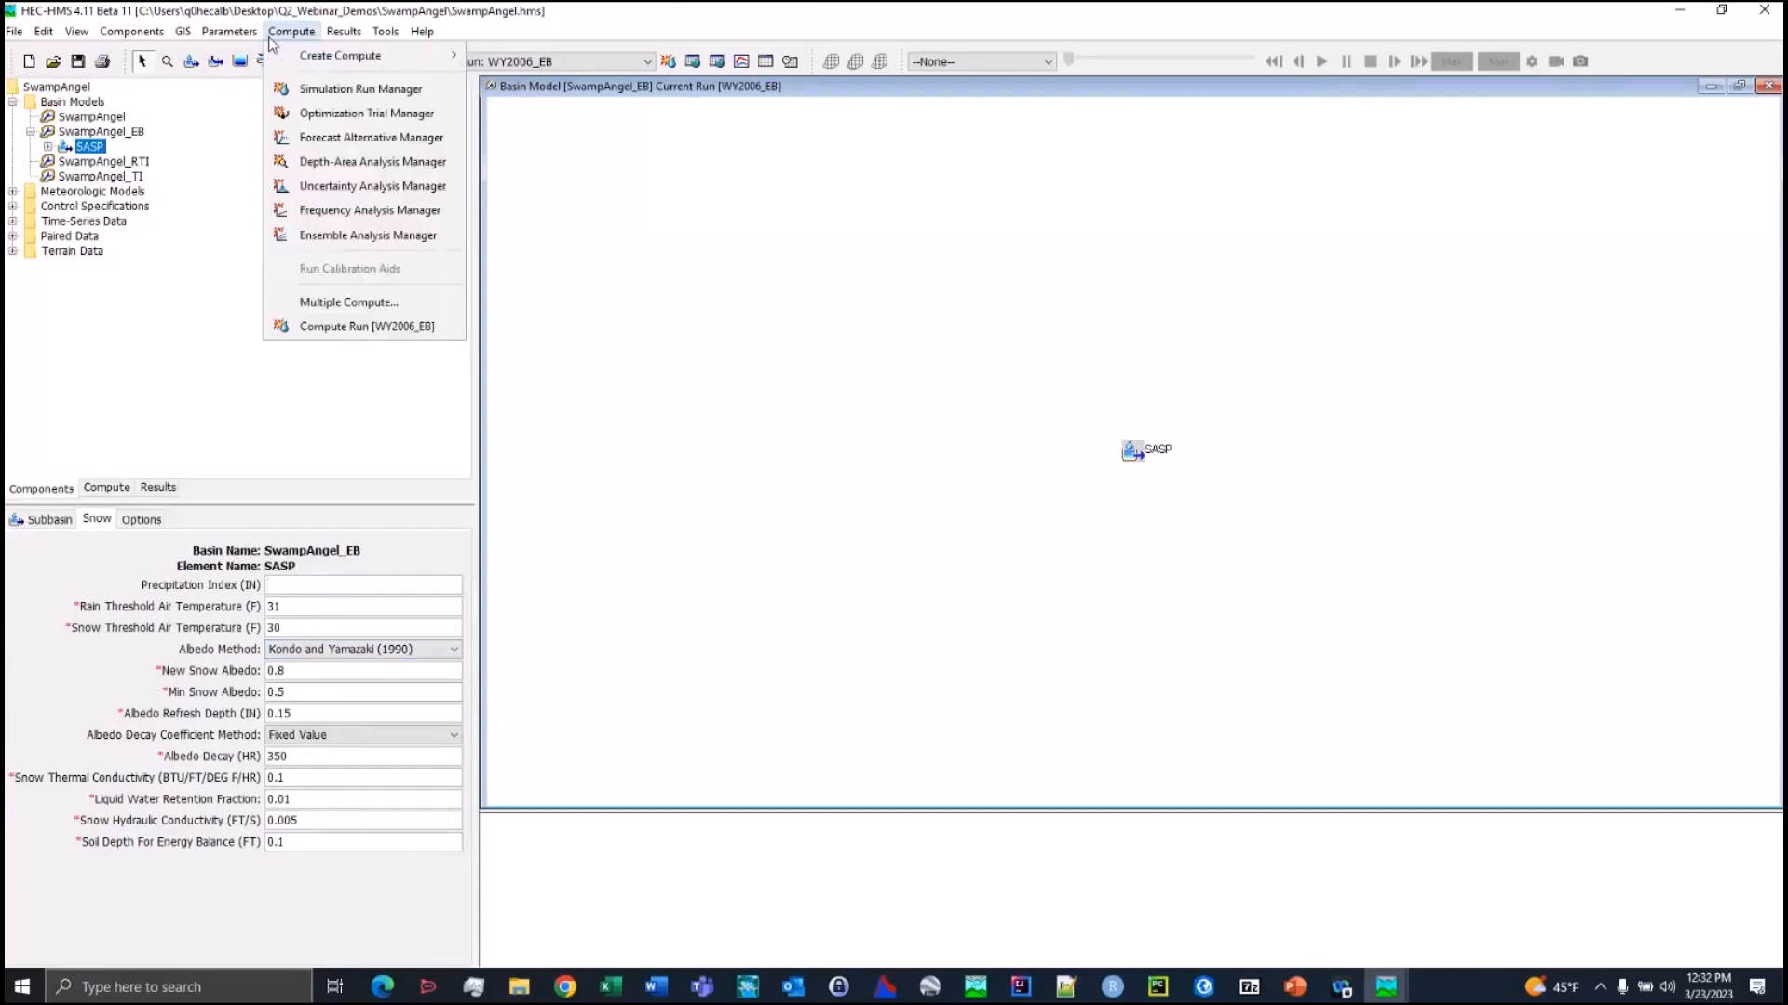
pyautogui.moveTo(229, 31)
pyautogui.moveTo(280, 247)
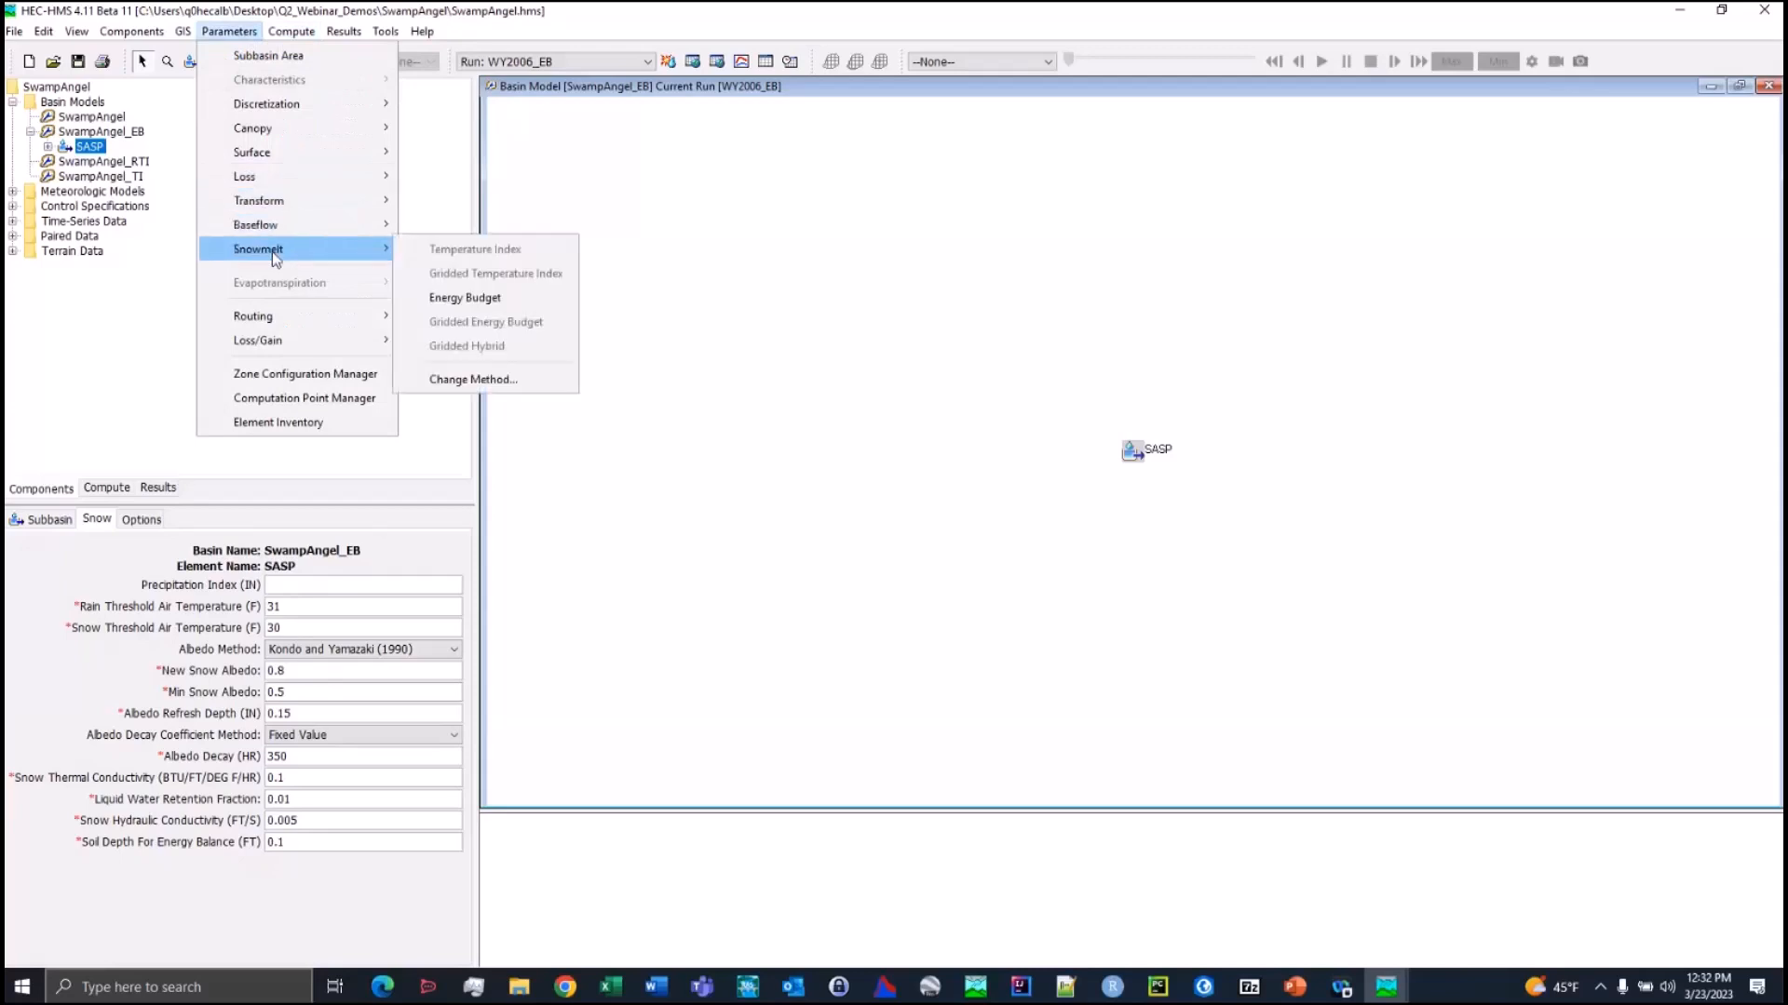
pyautogui.click(466, 295)
pyautogui.moveTo(612, 242); pyautogui.dragTo(700, 305)
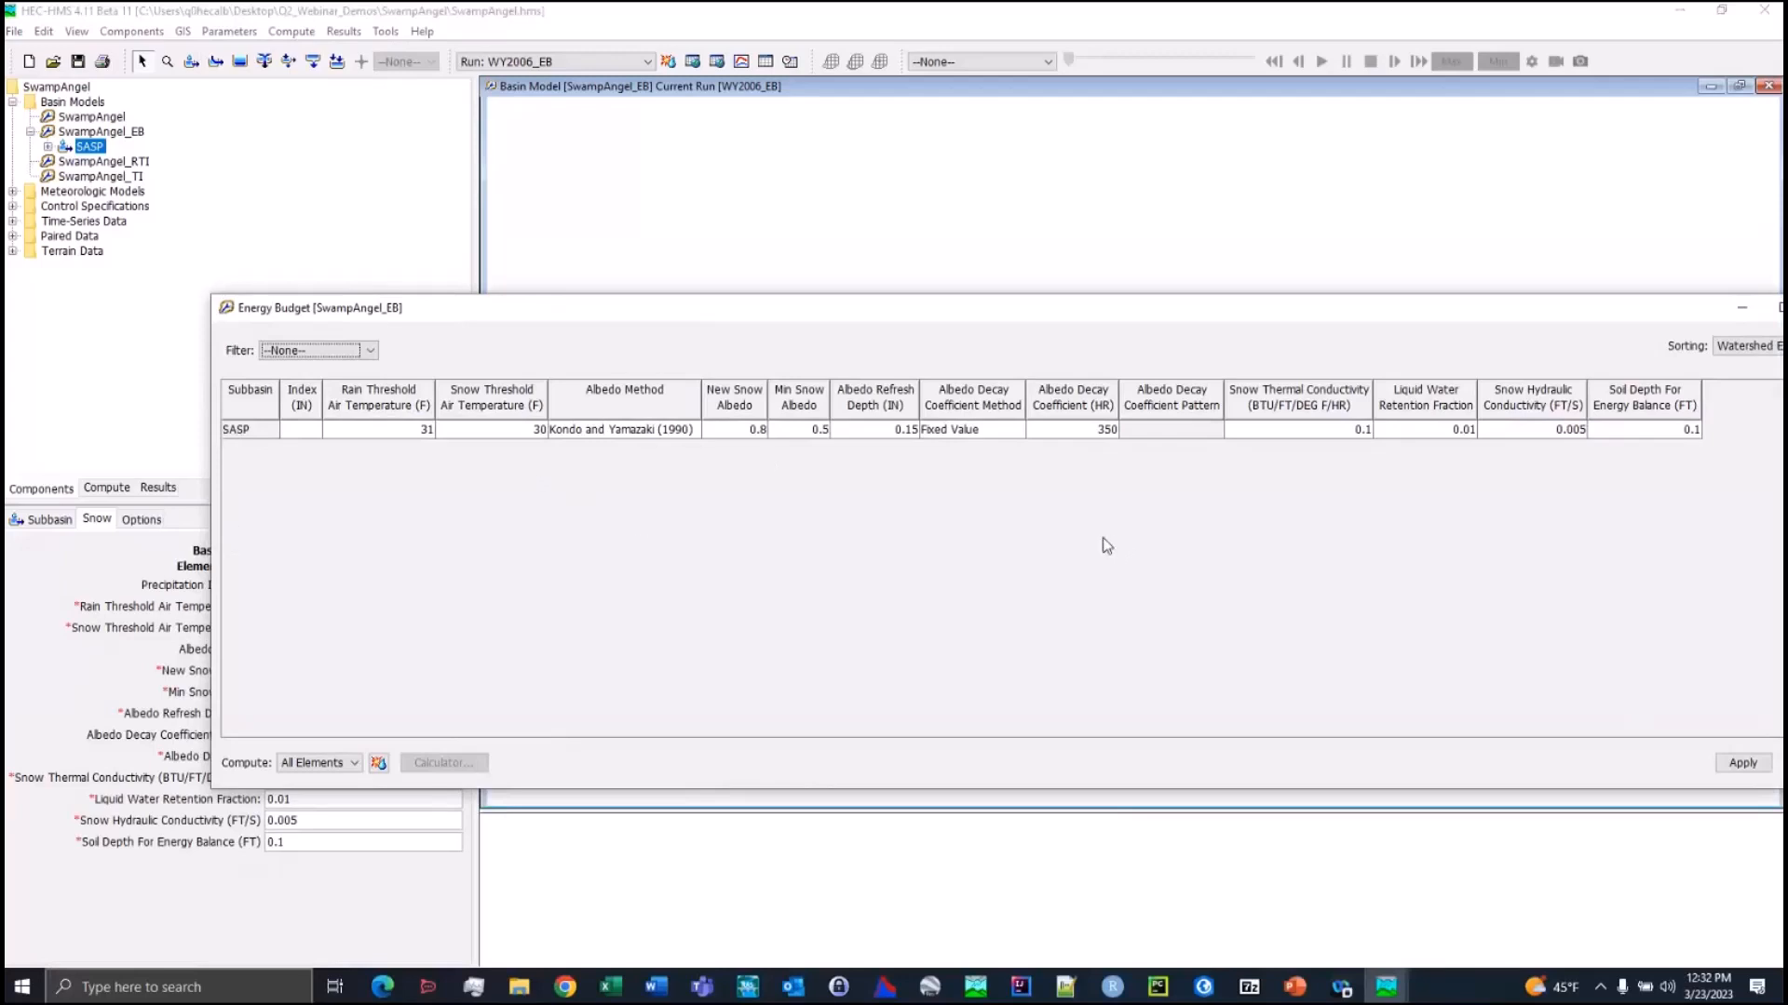
pyautogui.moveTo(766, 294); pyautogui.dragTo(692, 365)
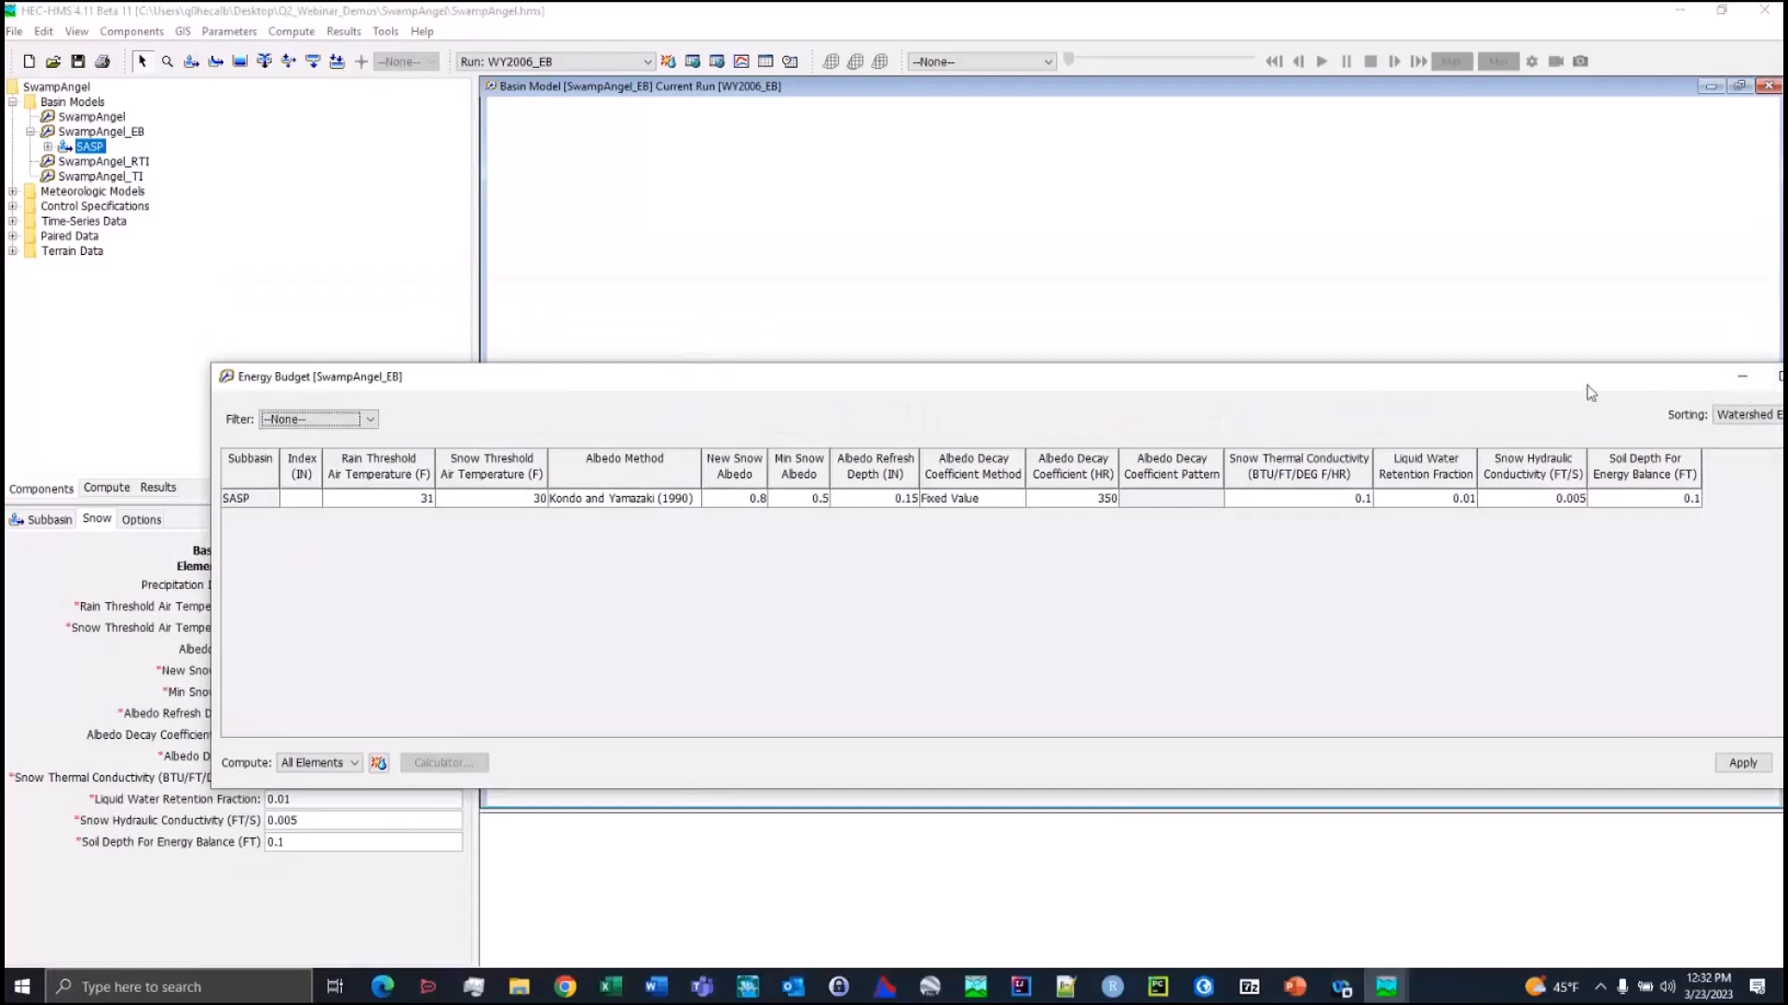
pyautogui.moveTo(1590, 392); pyautogui.dragTo(1487, 521)
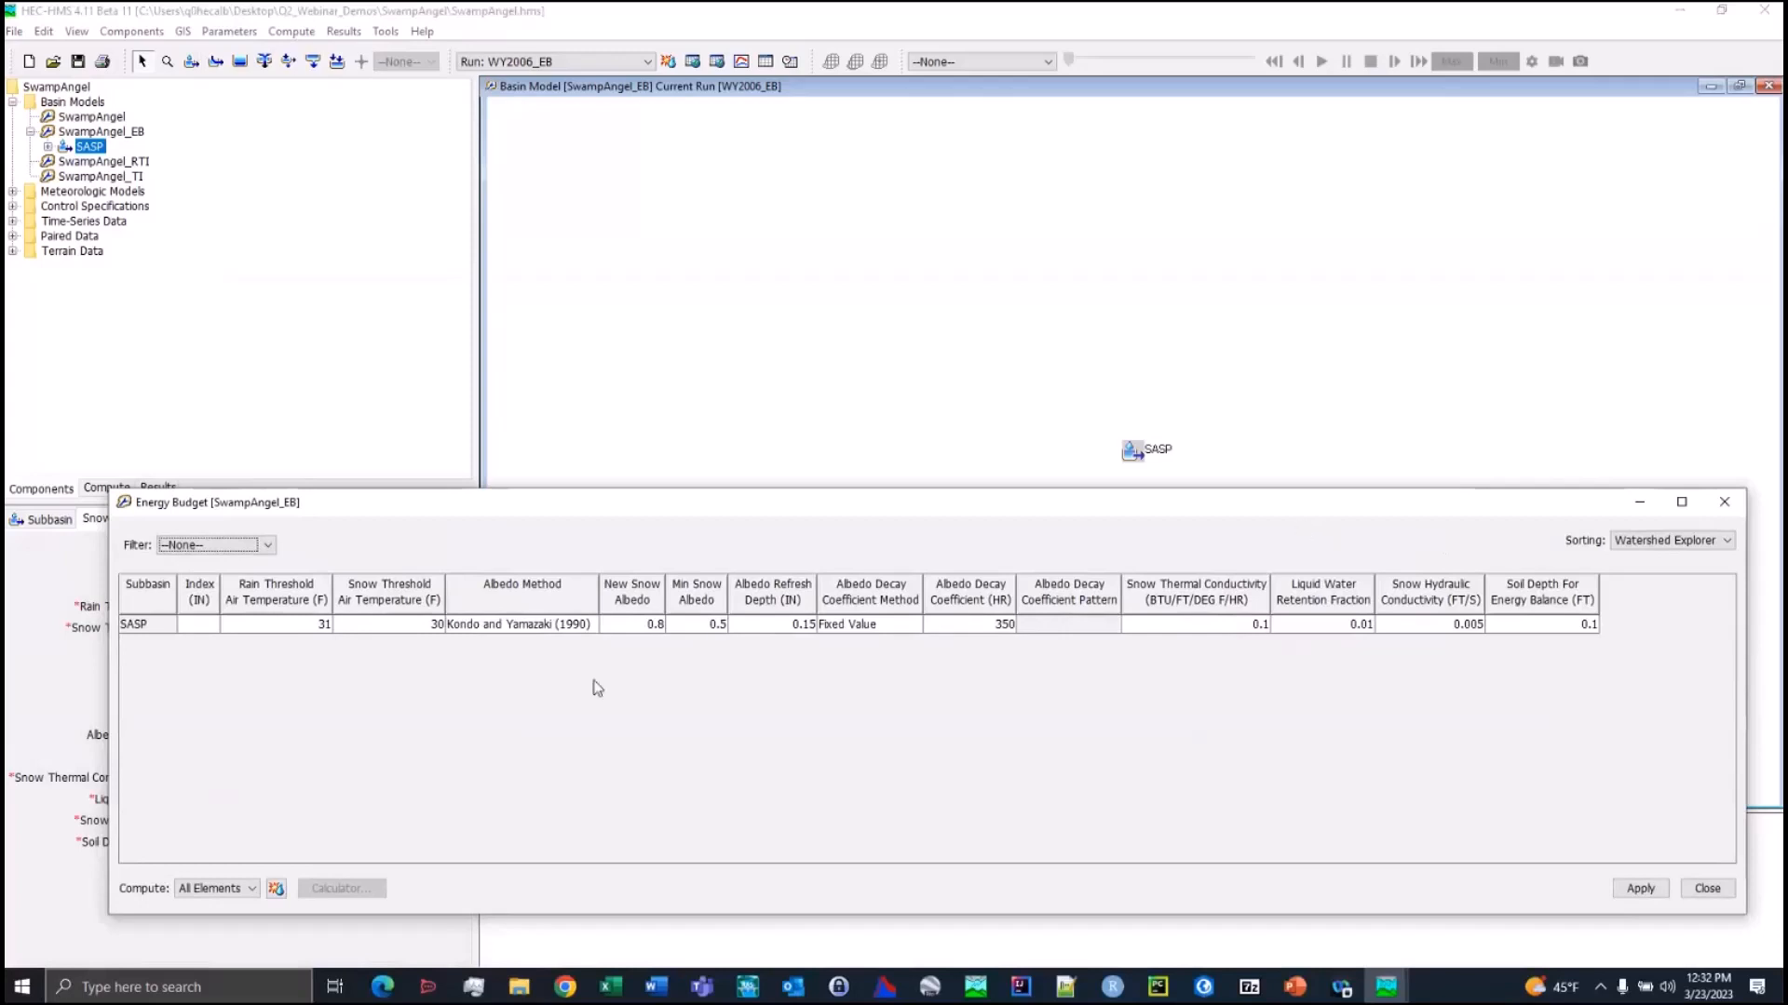
pyautogui.click(1724, 502)
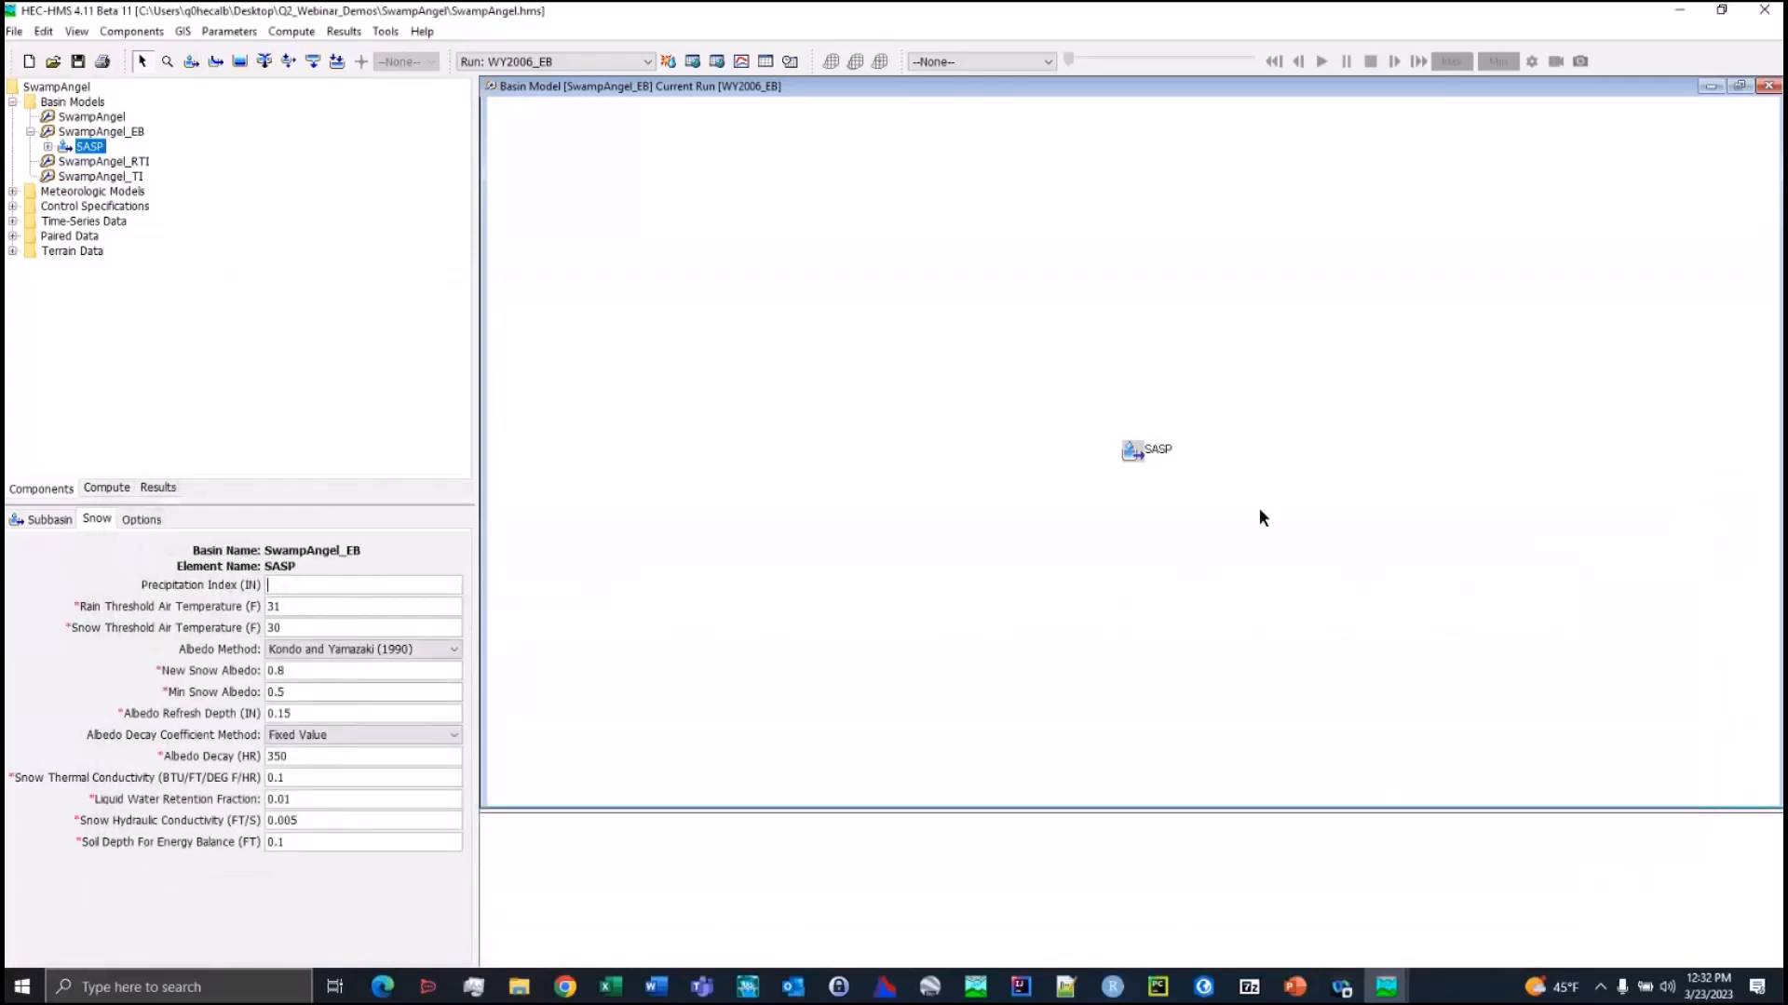
# View the WY2006_EB snowmelt graph for subbasin SASP at full-screen size and close it
pyautogui.rightClick(1129, 451)
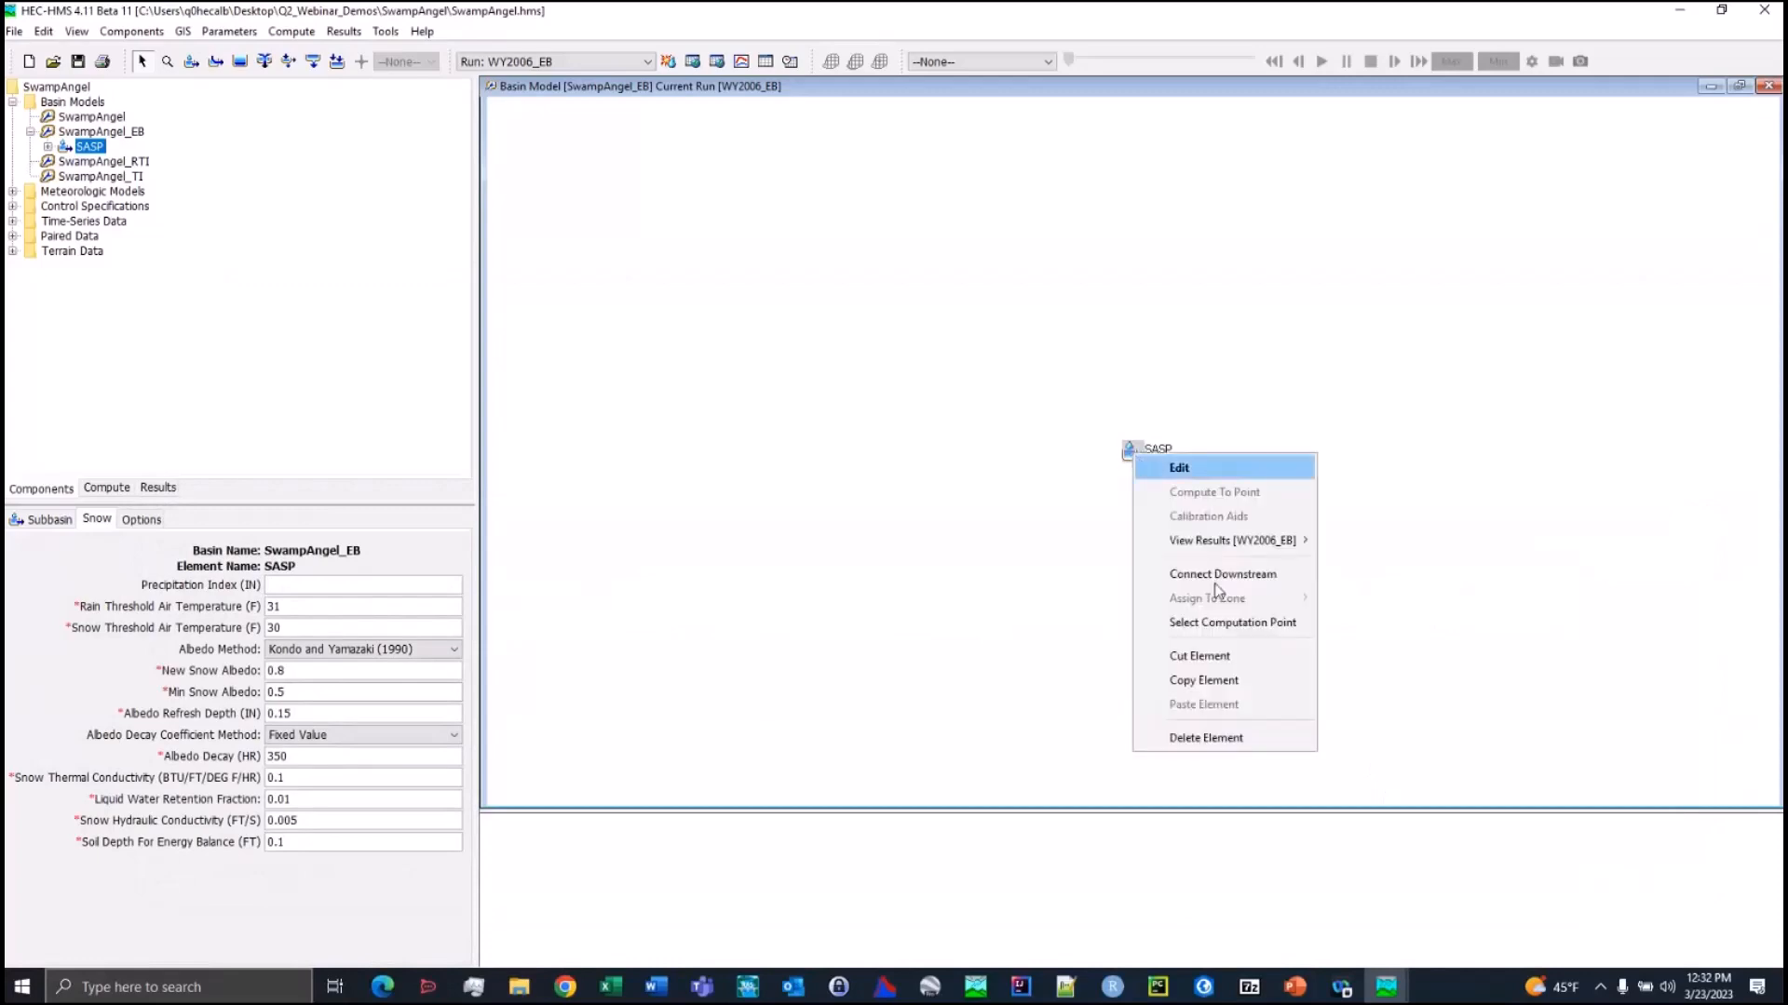
pyautogui.moveTo(1304, 540)
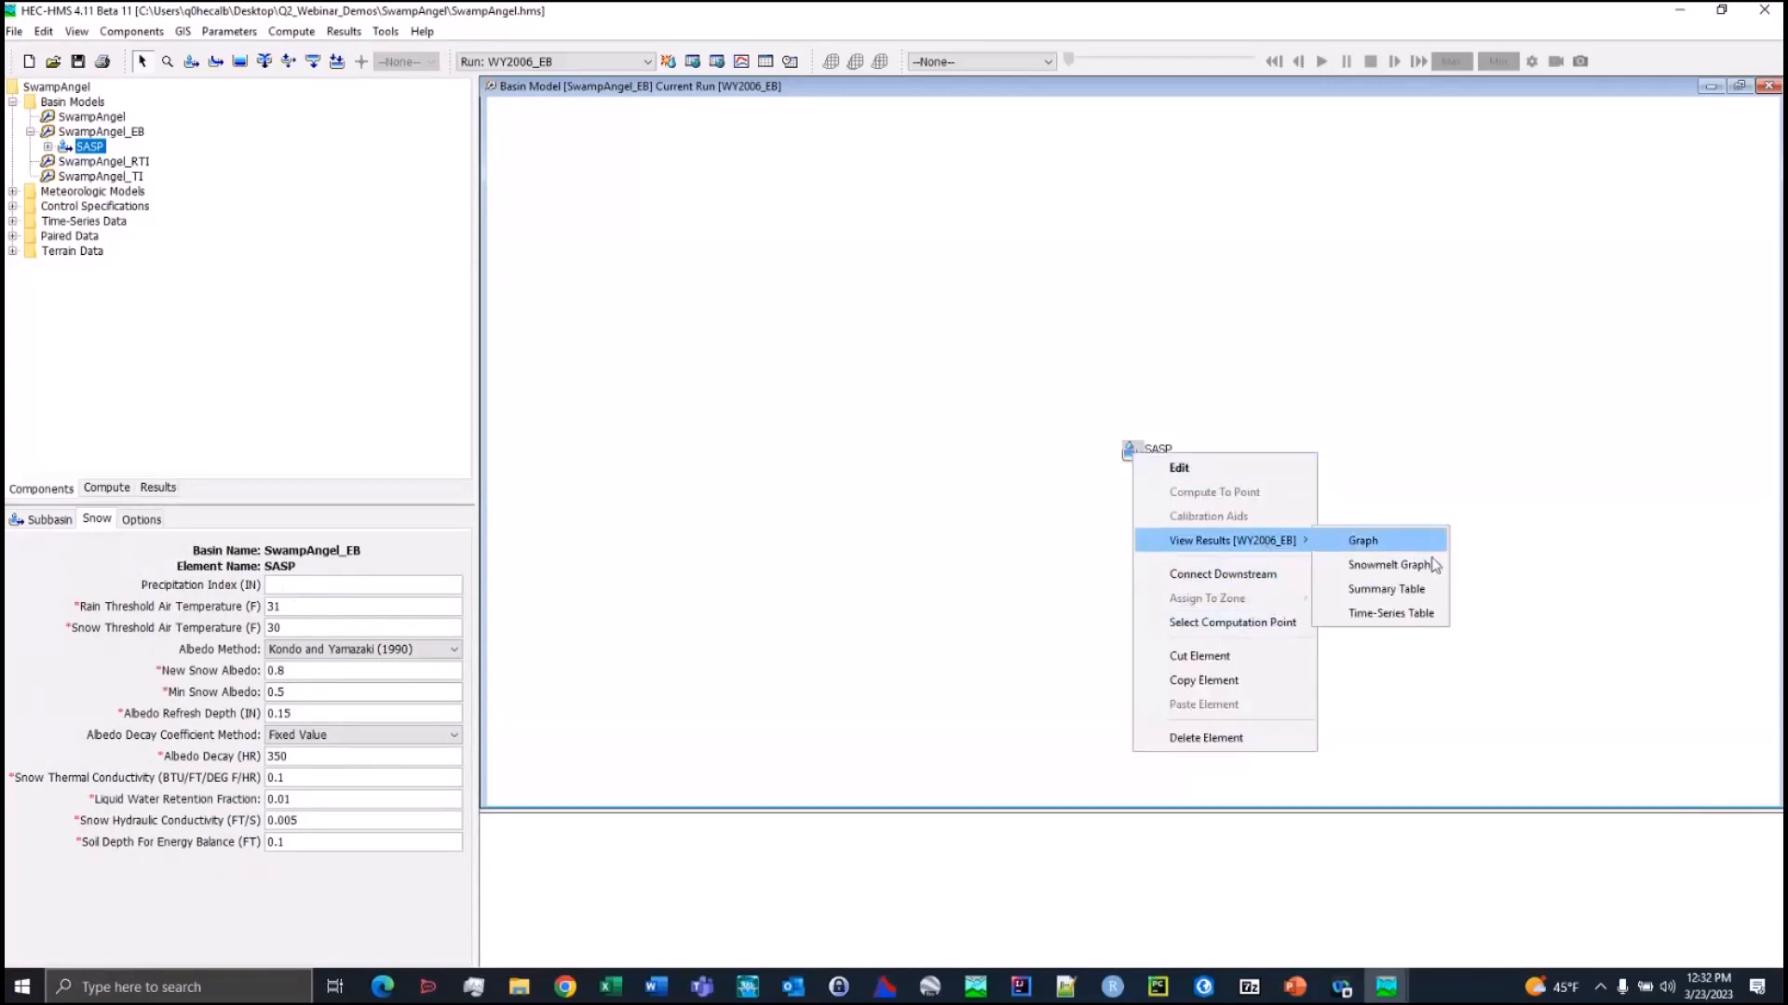
pyautogui.click(1427, 562)
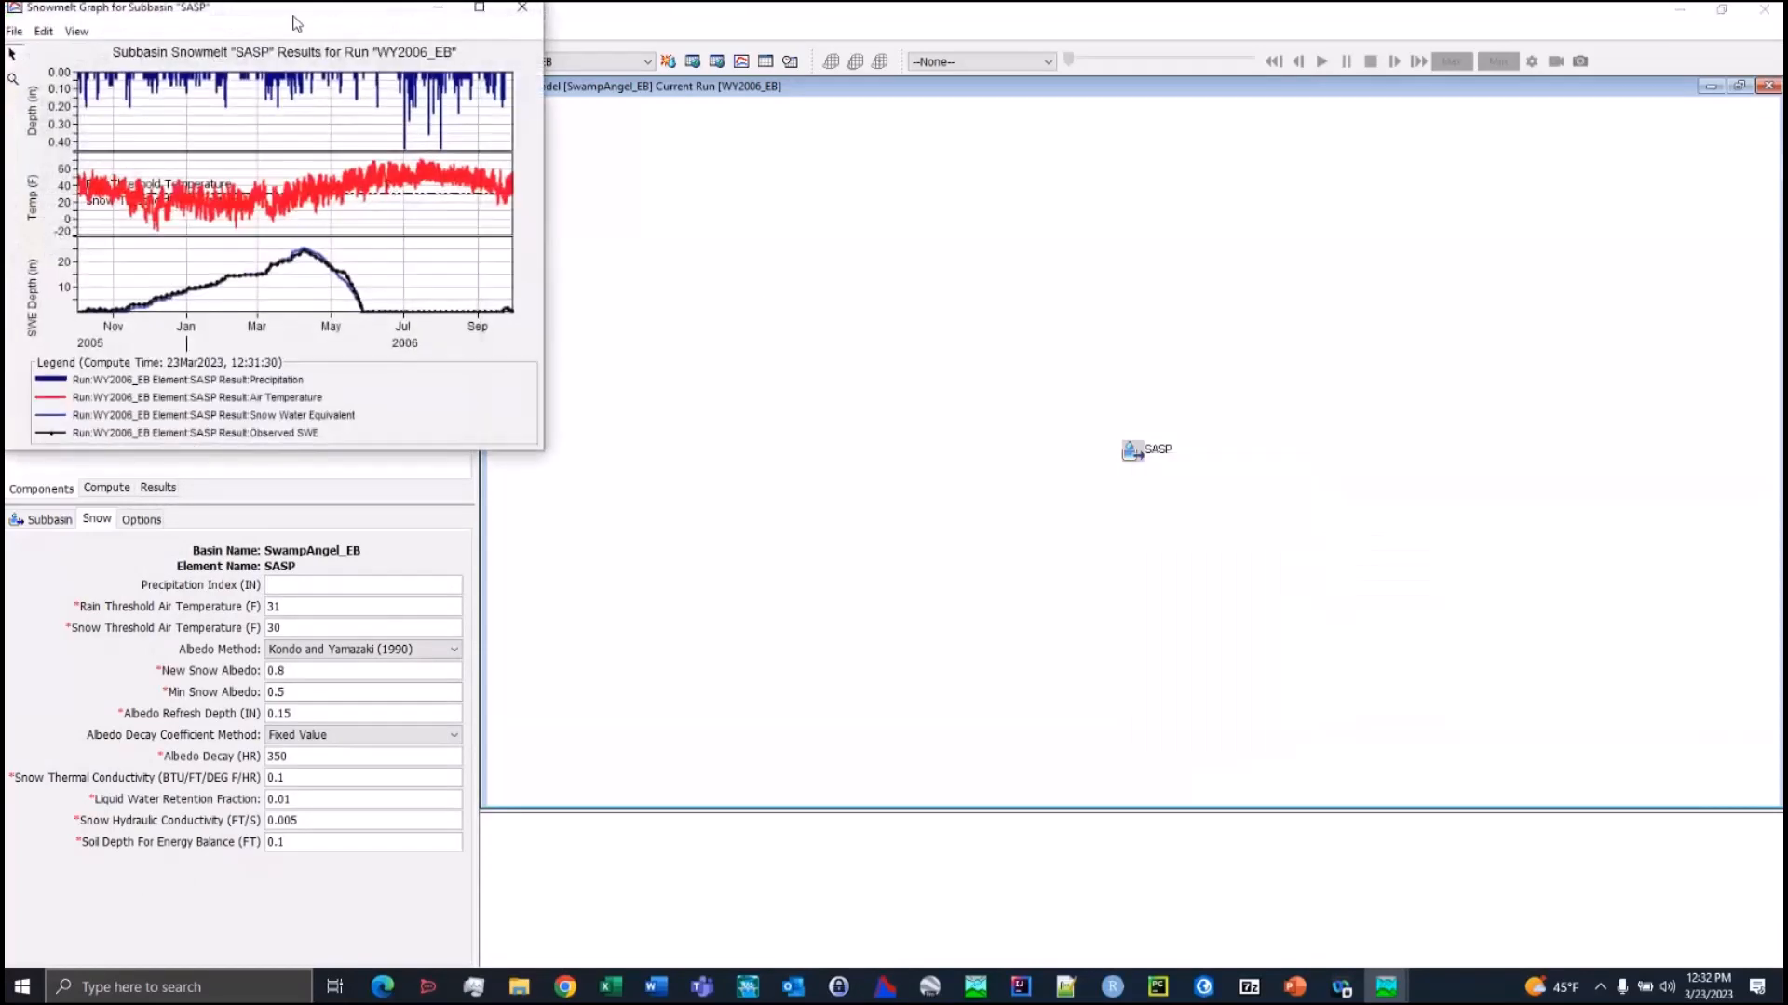
pyautogui.moveTo(292, 14); pyautogui.dragTo(839, 230)
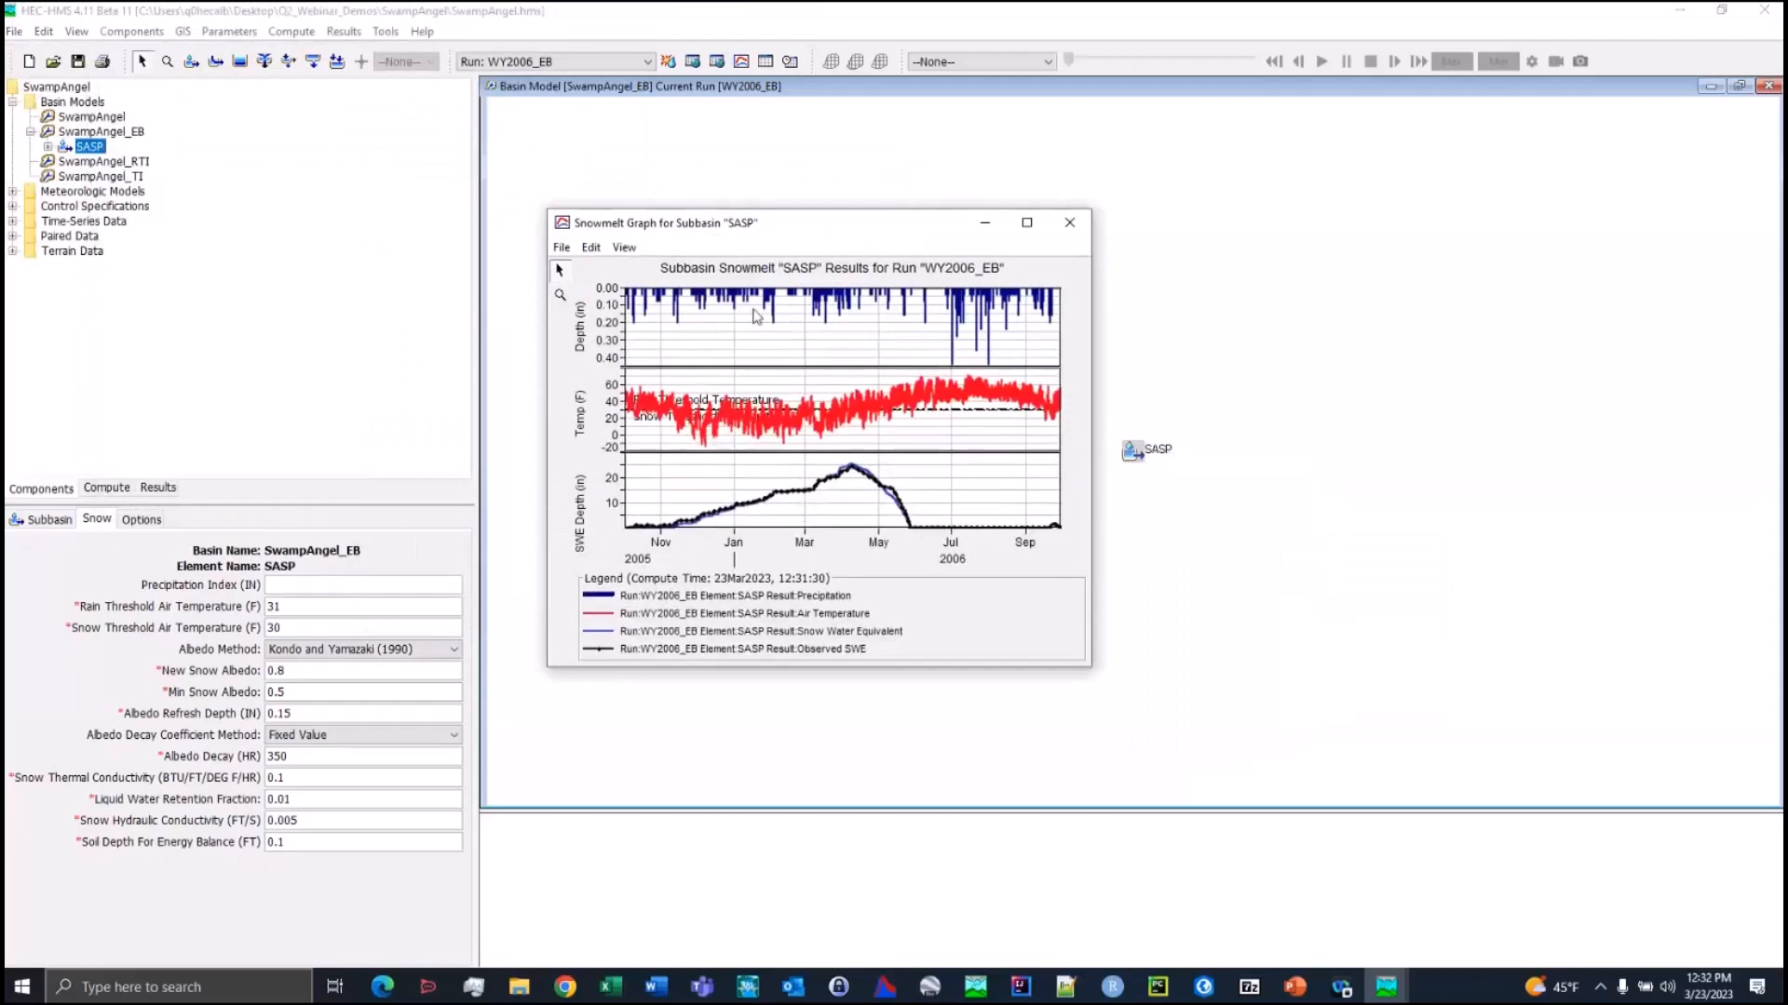
pyautogui.click(1027, 222)
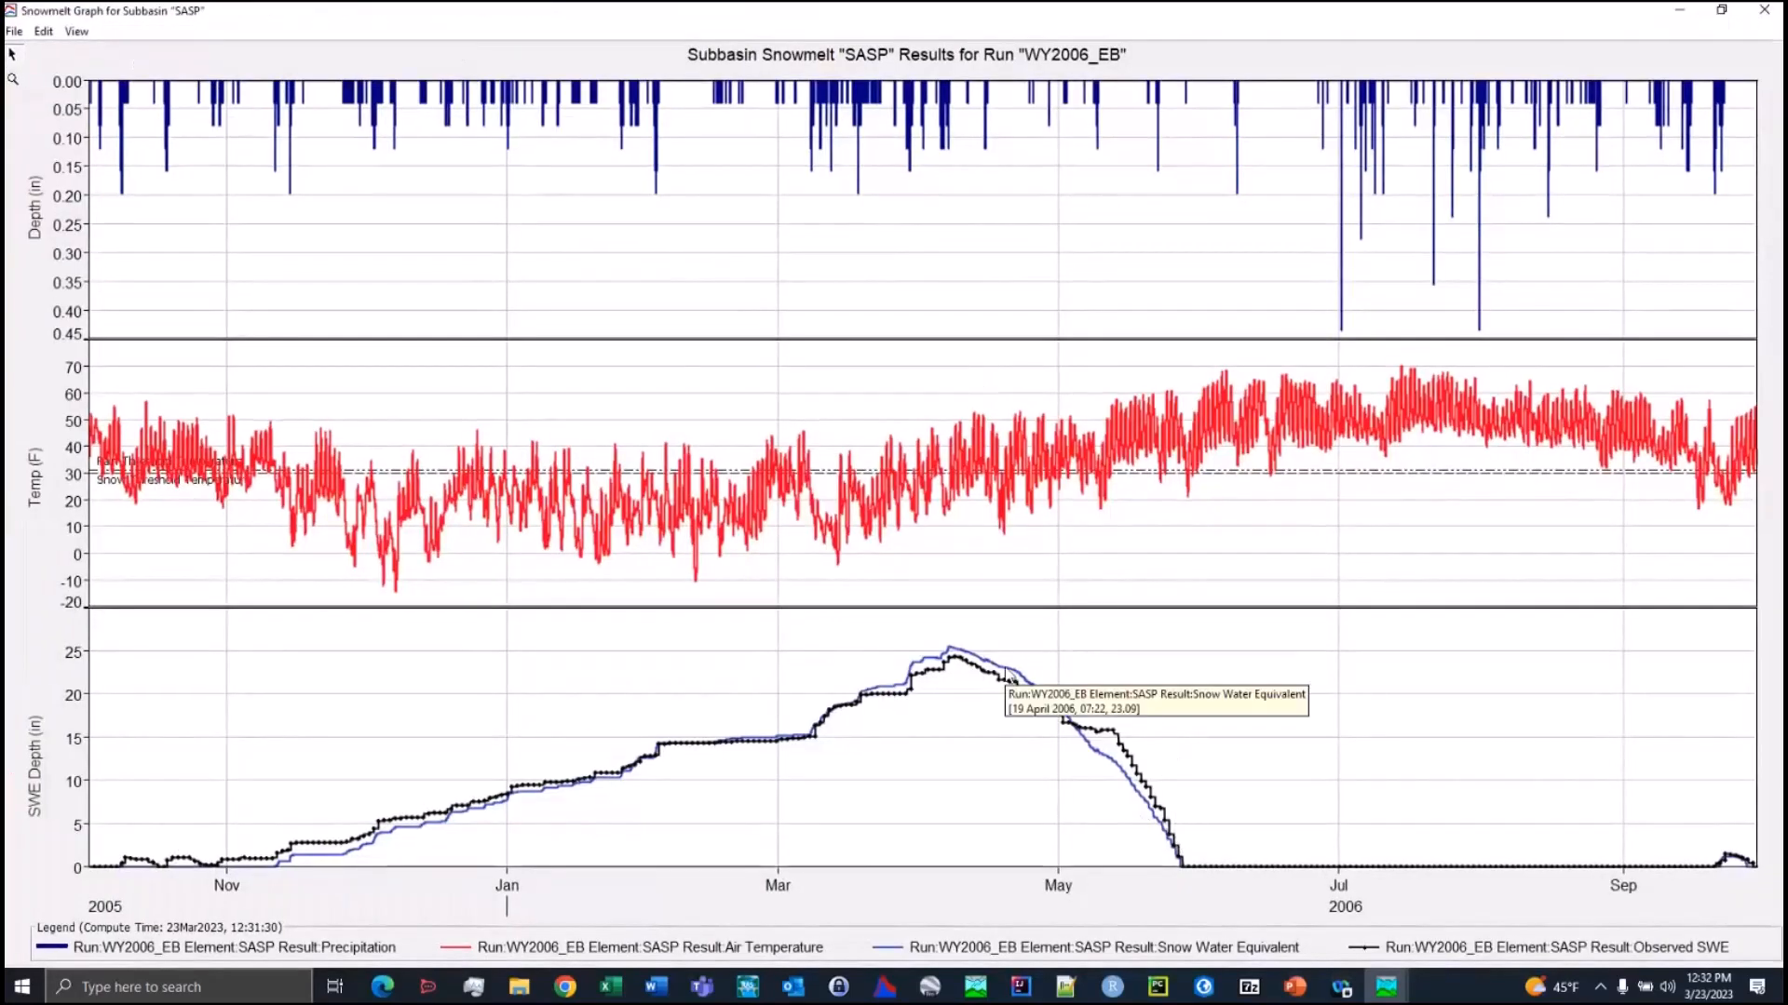
pyautogui.moveTo(568, 6); pyautogui.dragTo(550, 174)
pyautogui.click(896, 177)
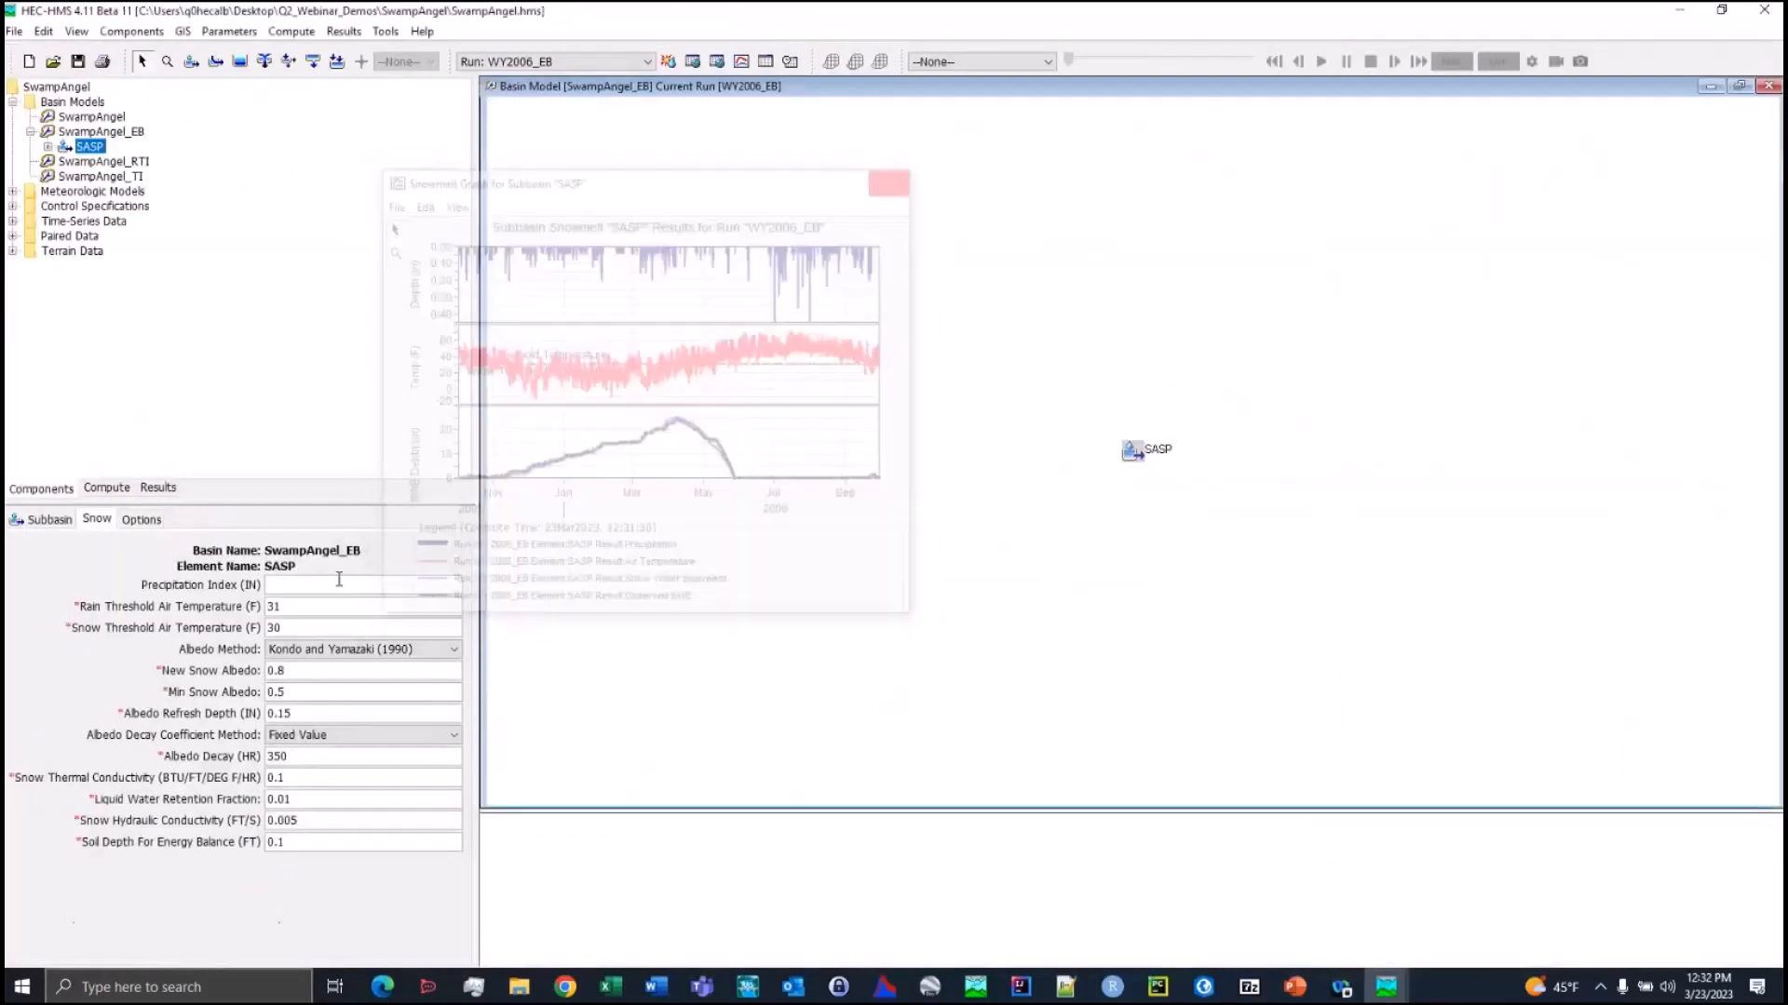
# Expand the WY2006_RTI simulation results for subbasin SASP and examine the full list of output time series
pyautogui.click(158, 488)
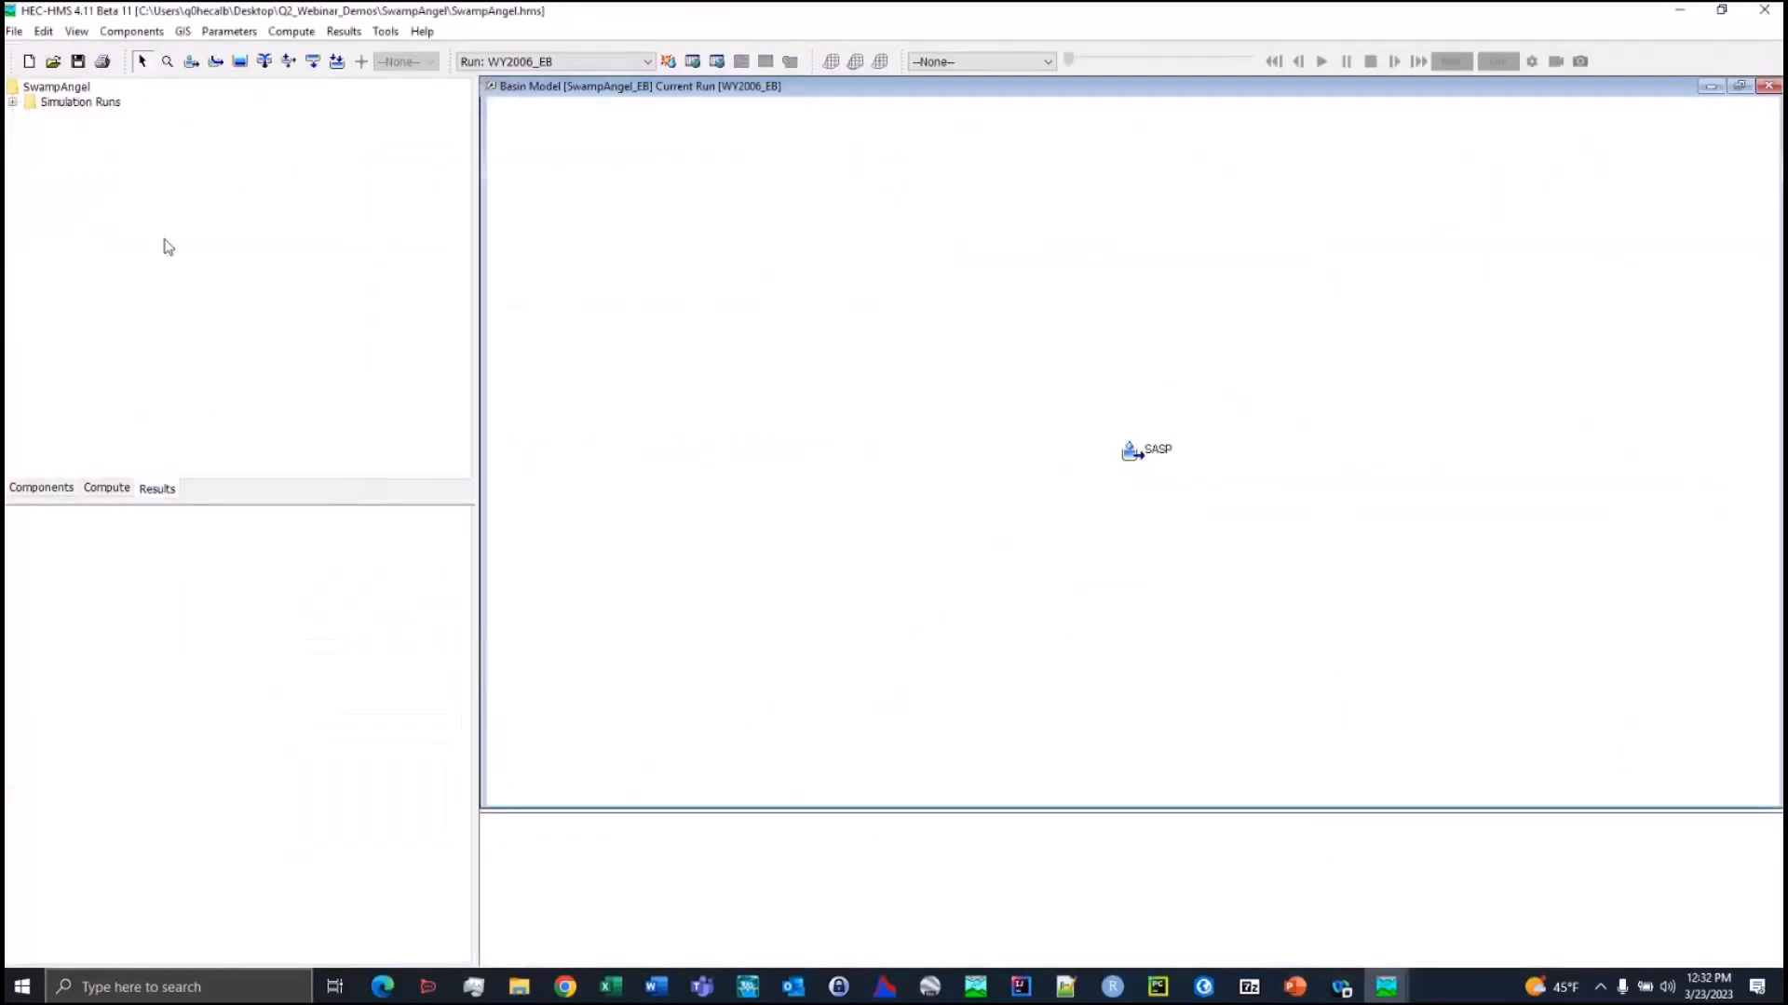
pyautogui.click(13, 102)
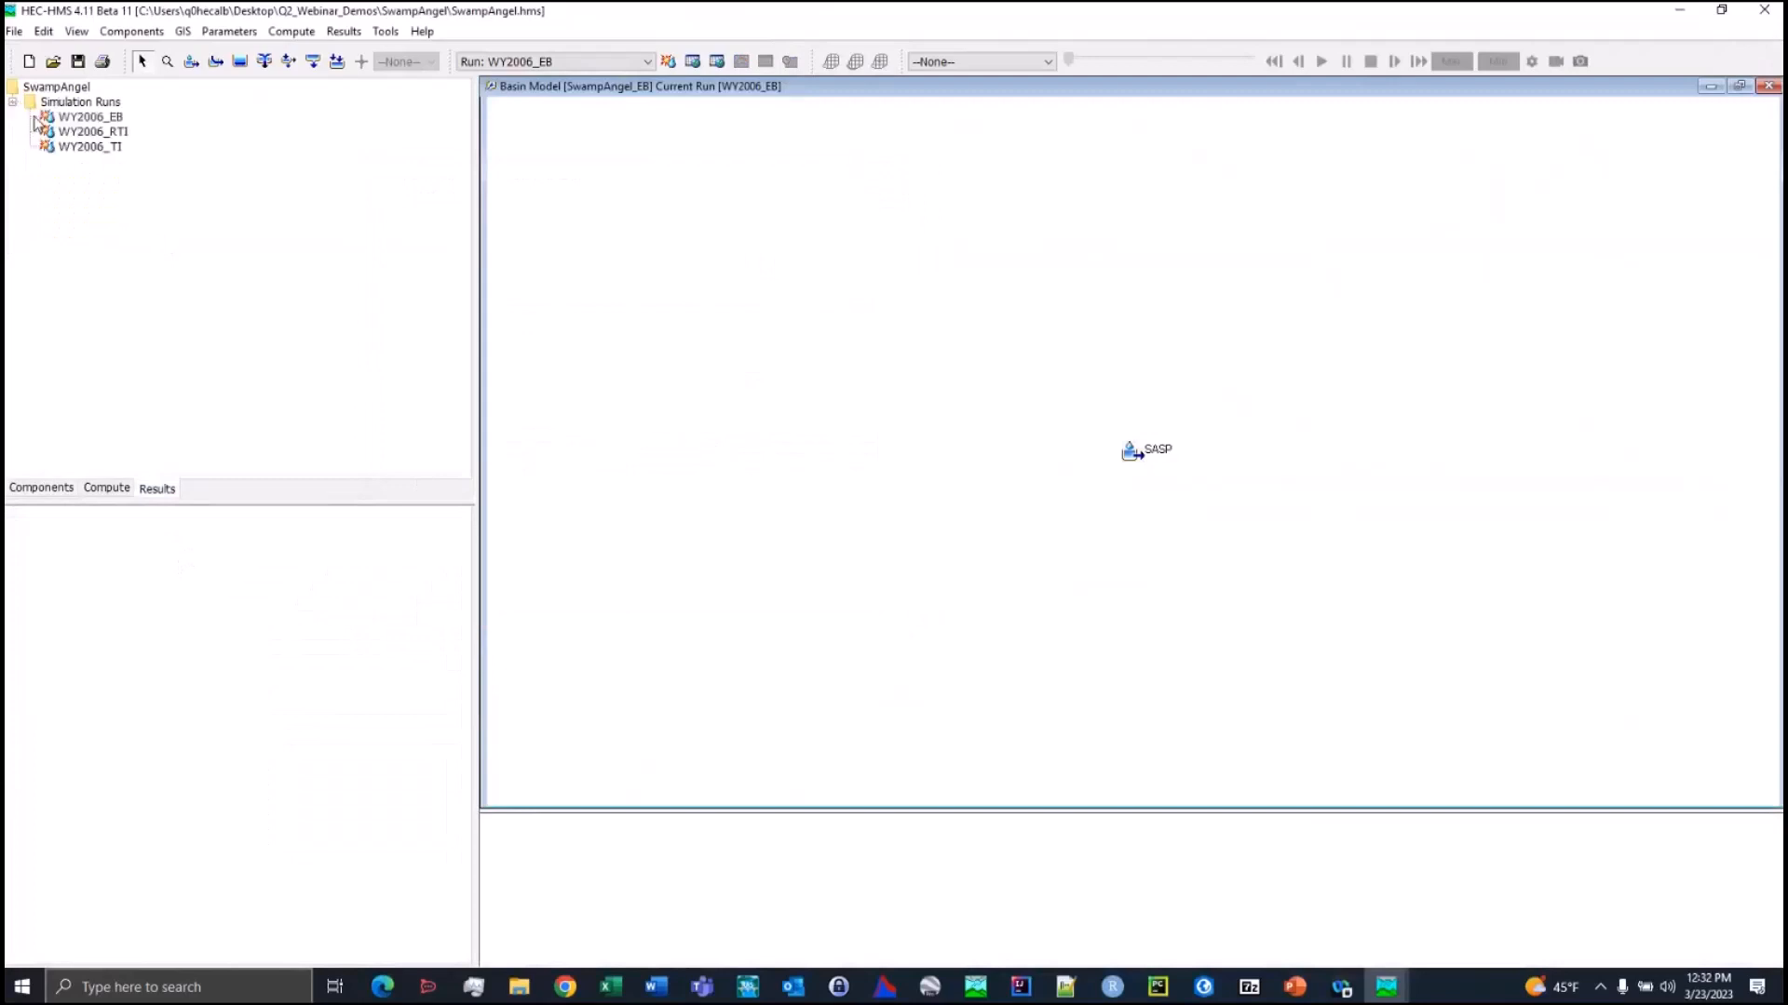
pyautogui.doubleClick(93, 132)
pyautogui.doubleClick(89, 176)
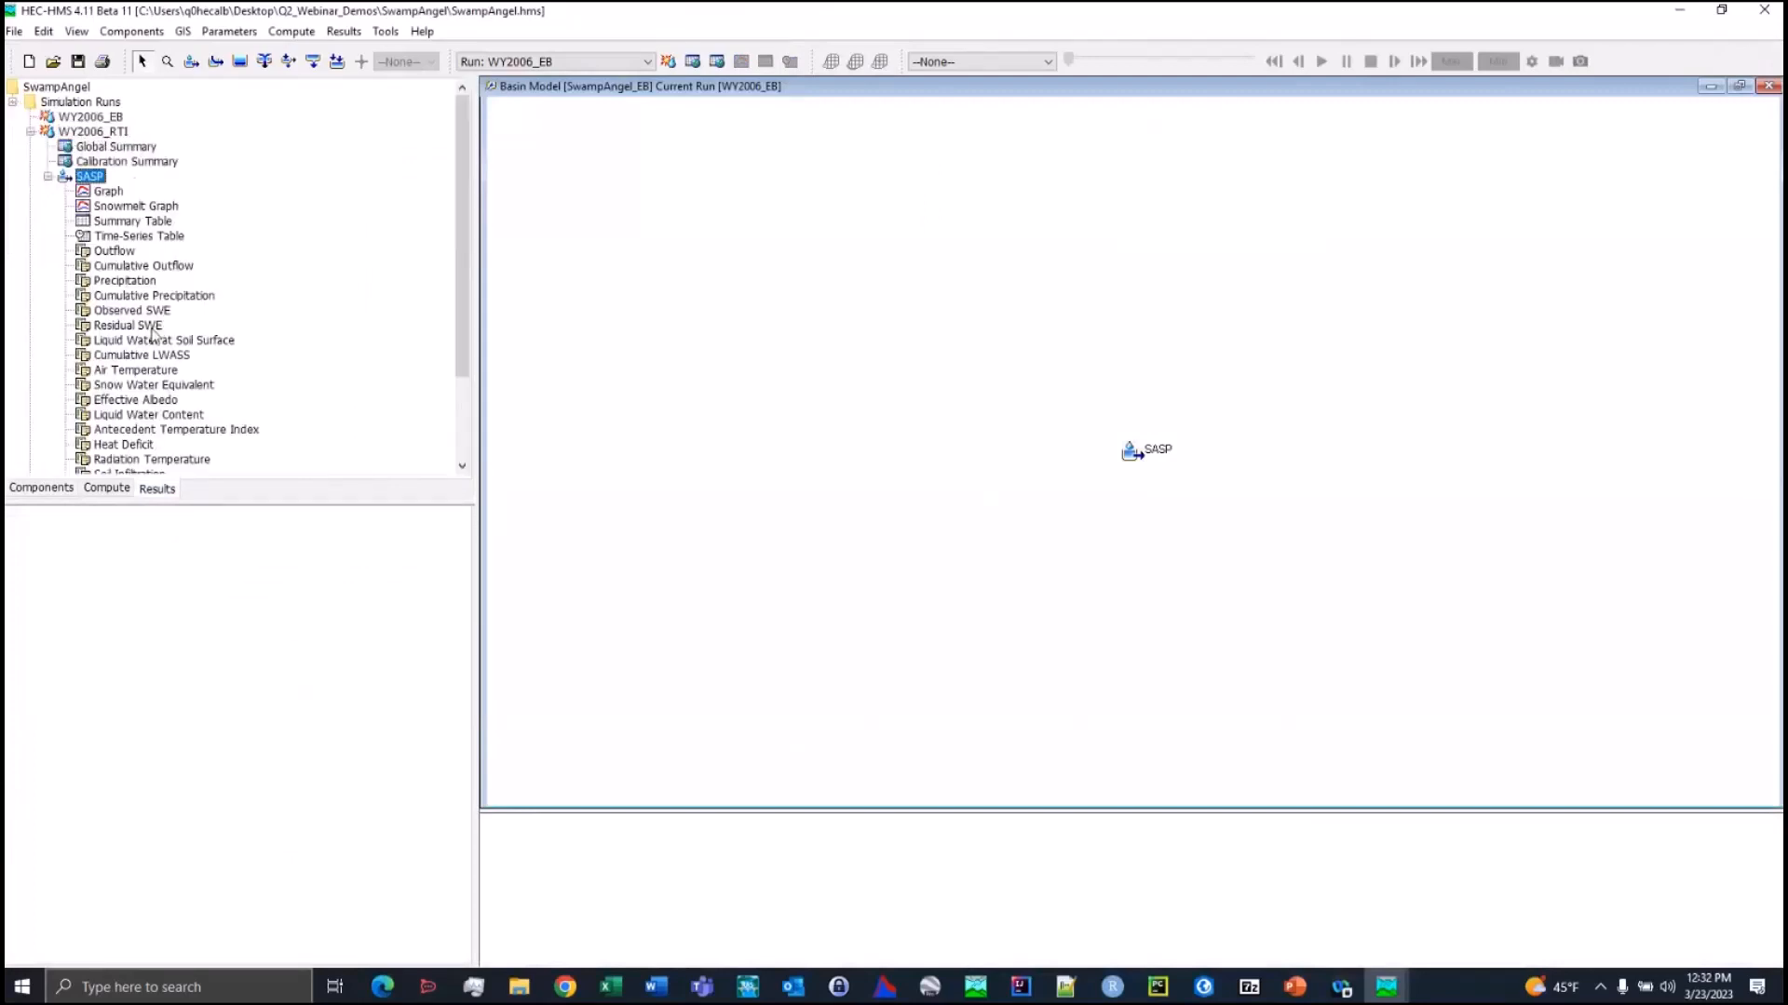
pyautogui.scroll(-1, 181, 370)
pyautogui.moveTo(270, 504); pyautogui.dragTo(298, 691)
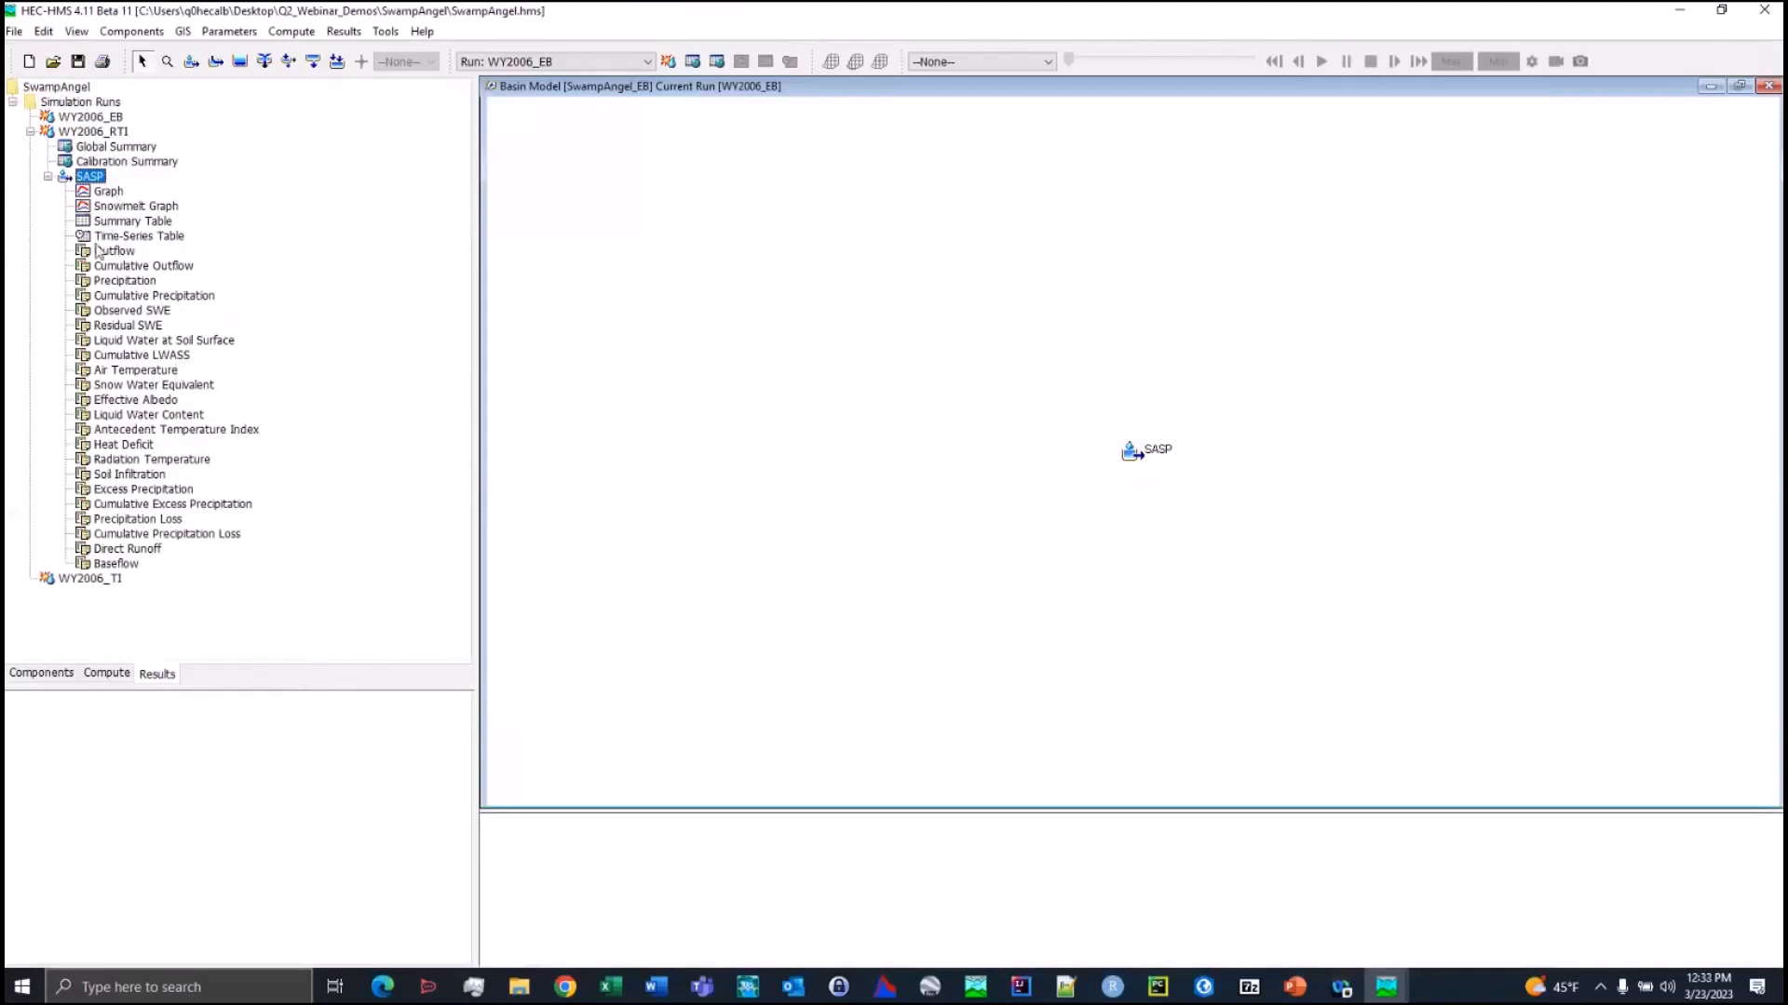
# Expand the WY2006_EB results for subbasin SASP and preview the Short-Wave Radiation time series
pyautogui.click(64, 113)
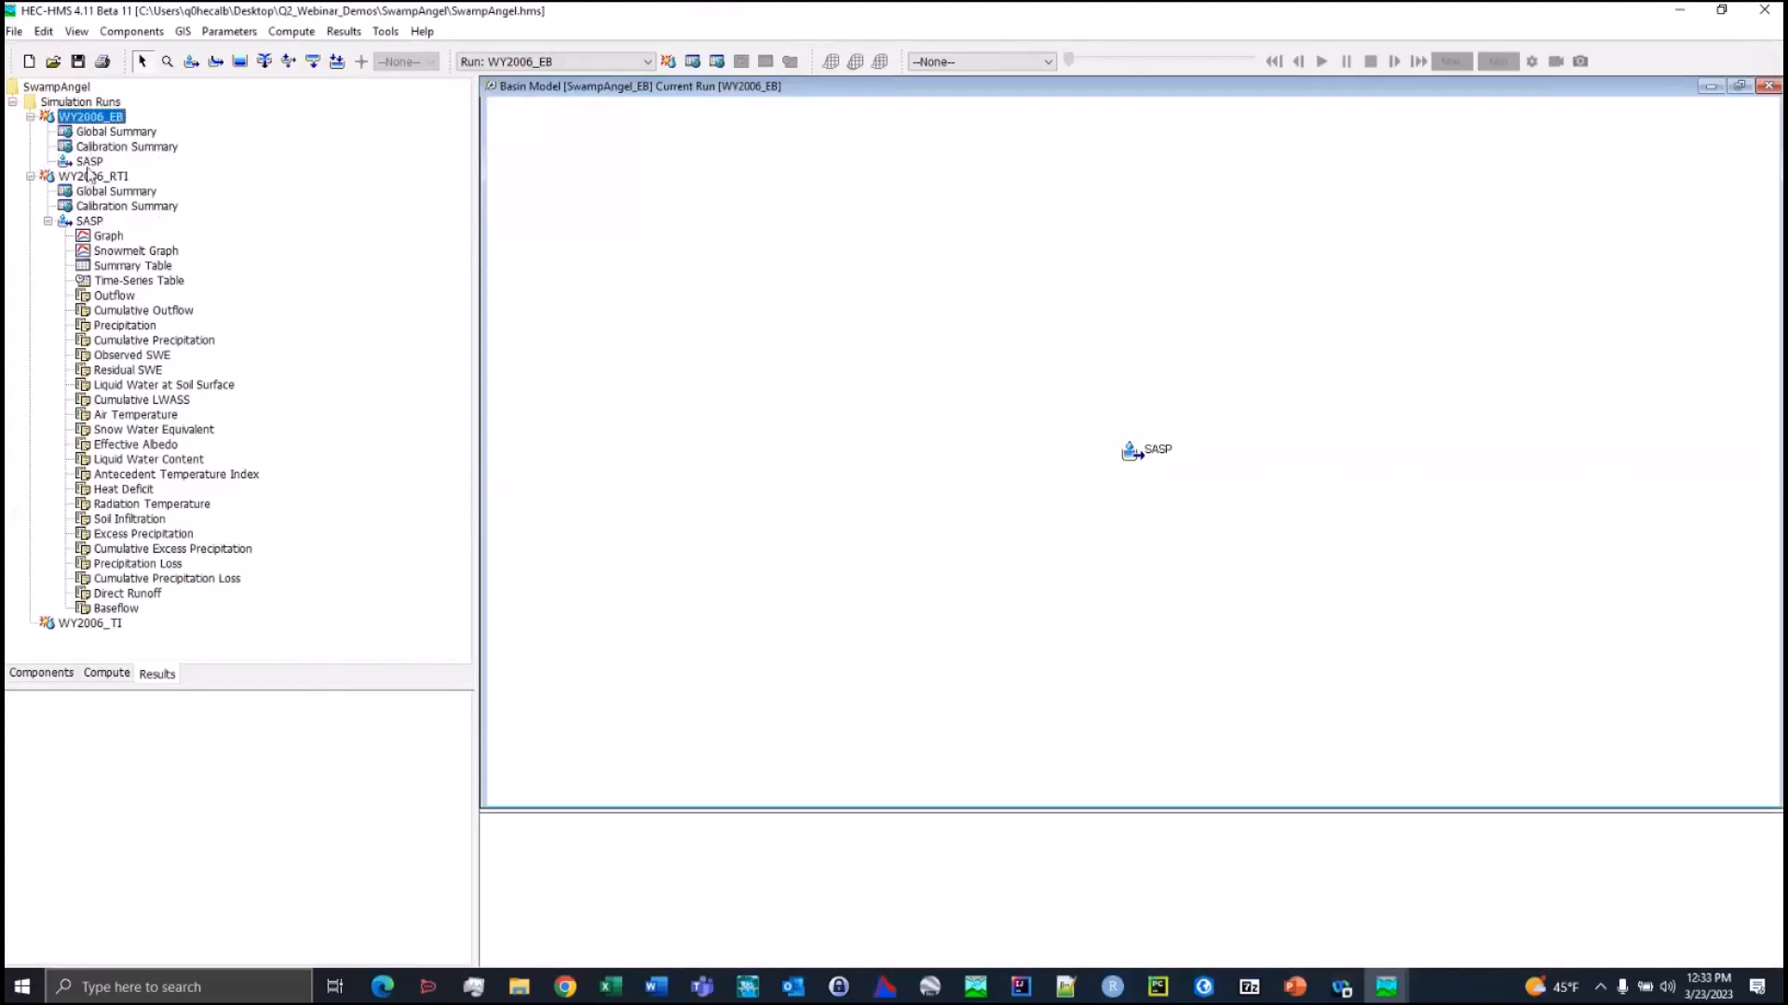
pyautogui.click(86, 165)
pyautogui.scroll(-1, 220, 587)
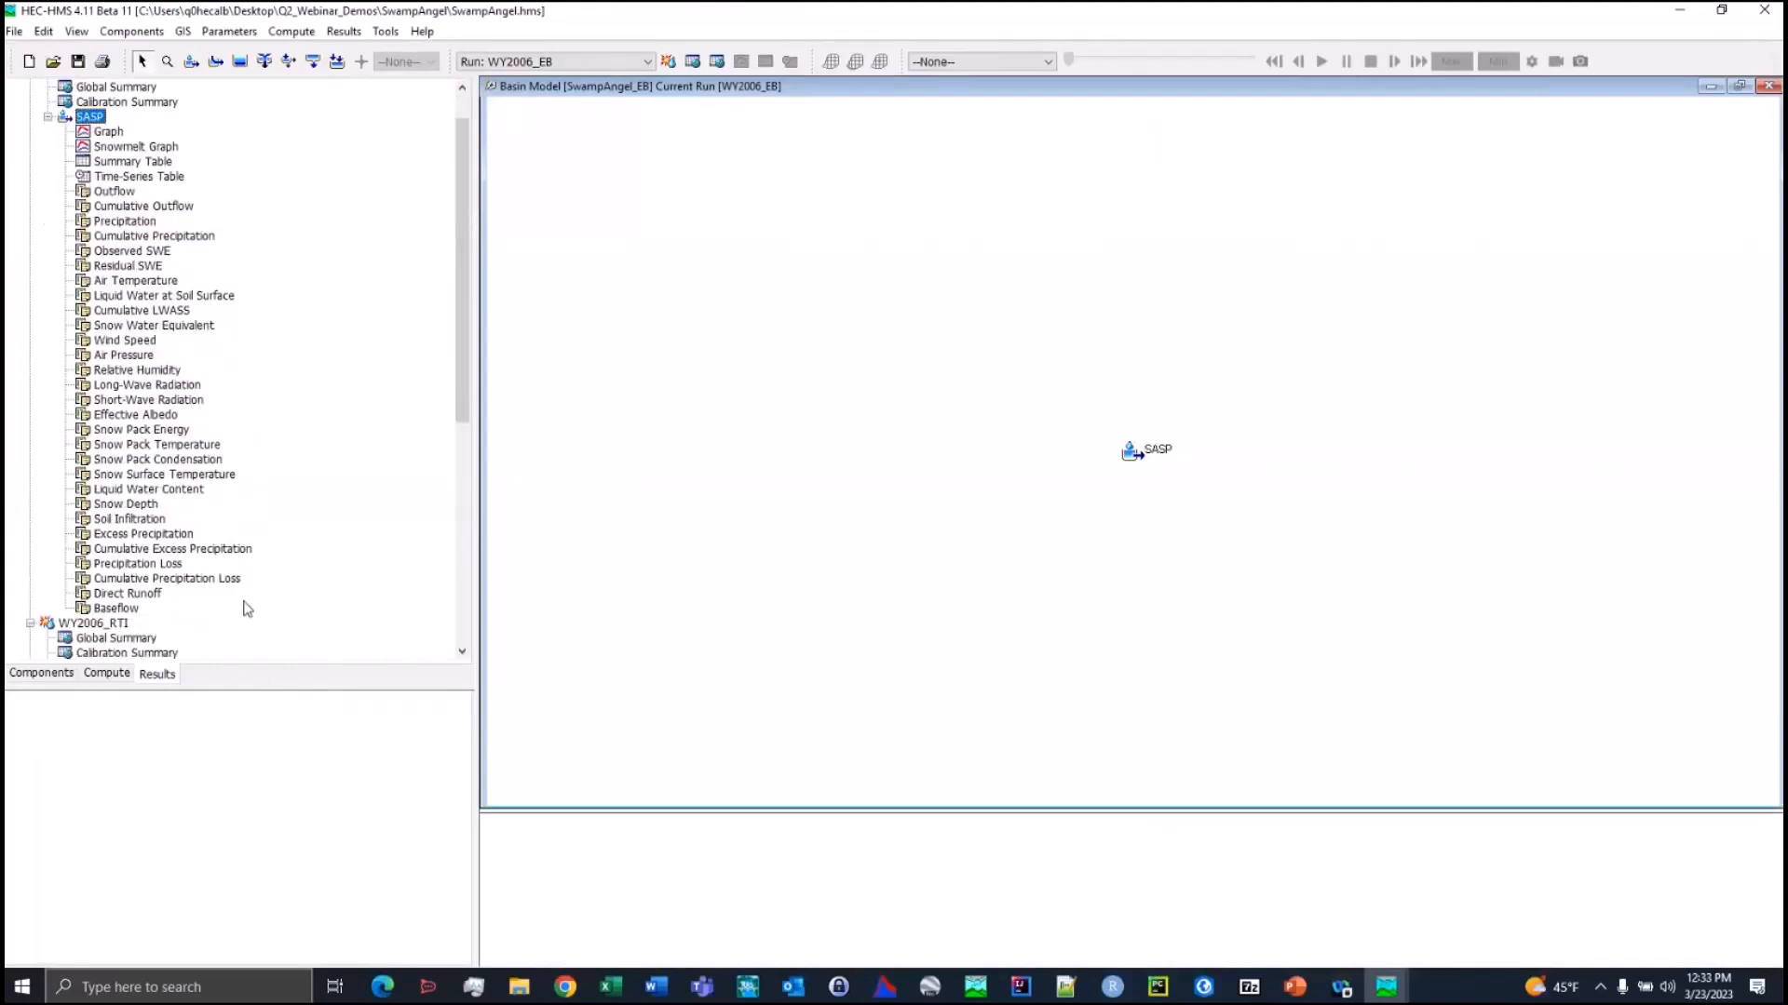
pyautogui.click(155, 399)
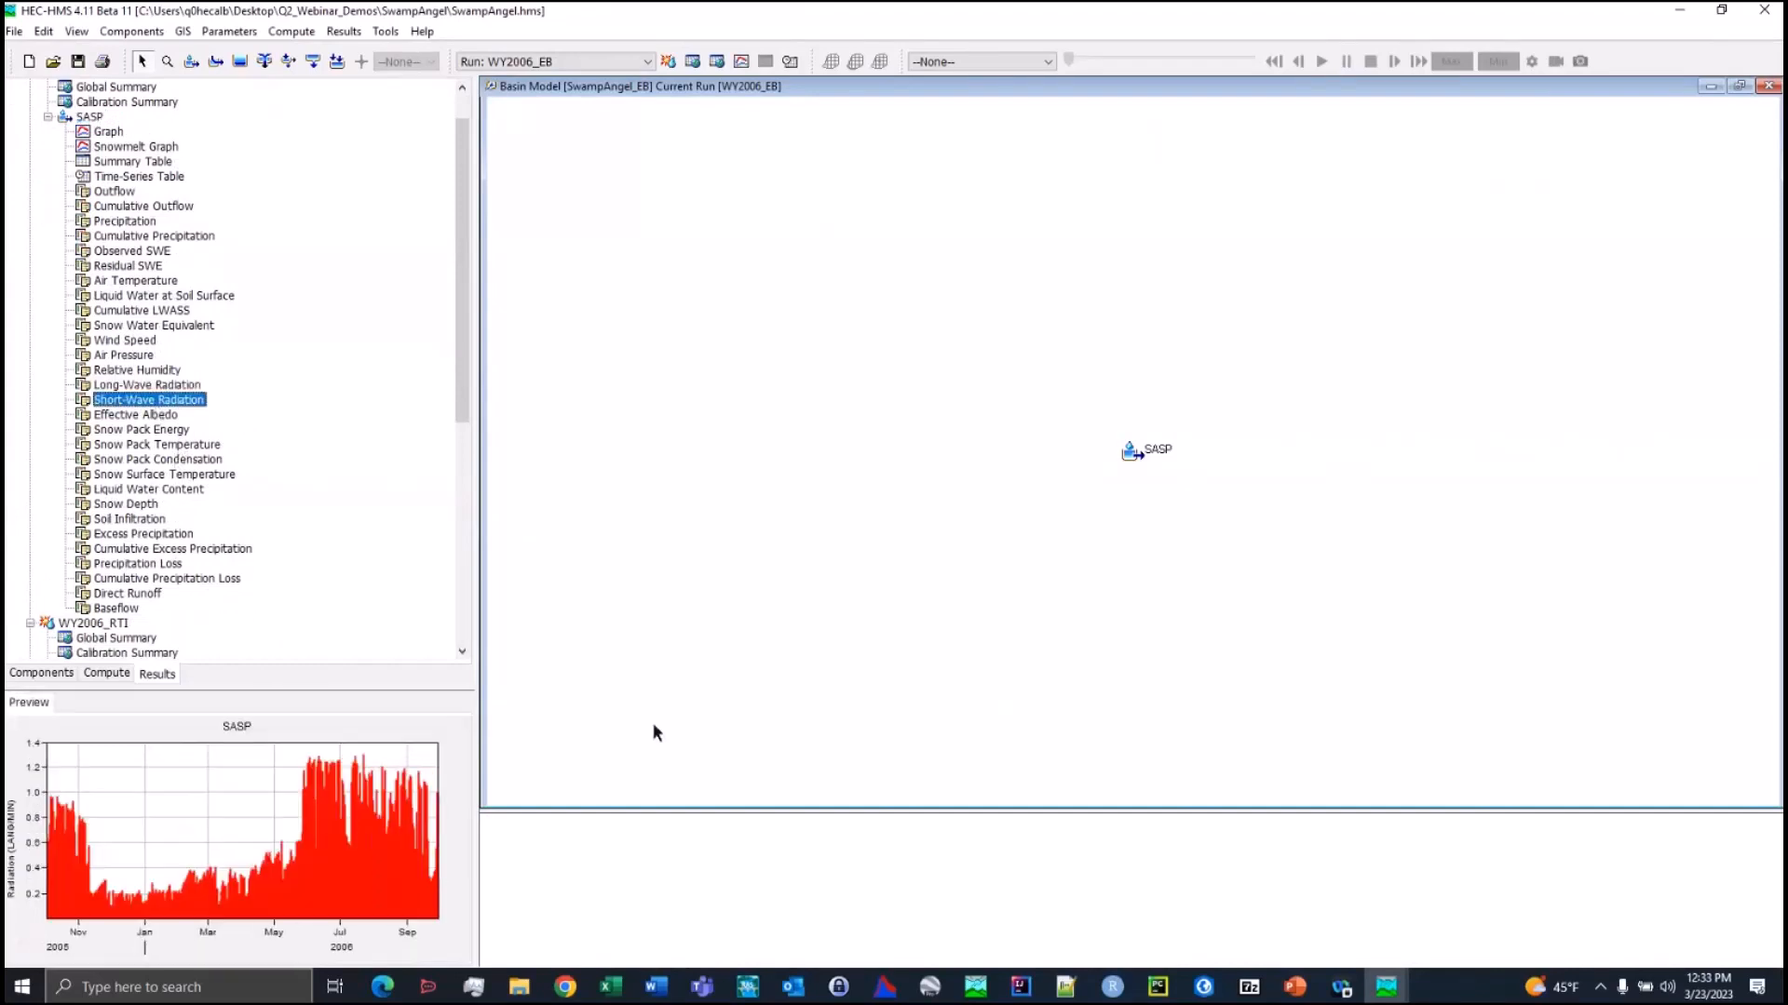
# Show the options of subbasin SASP in SwampAngel_EB to check its observed SWE gage
pyautogui.click(54, 674)
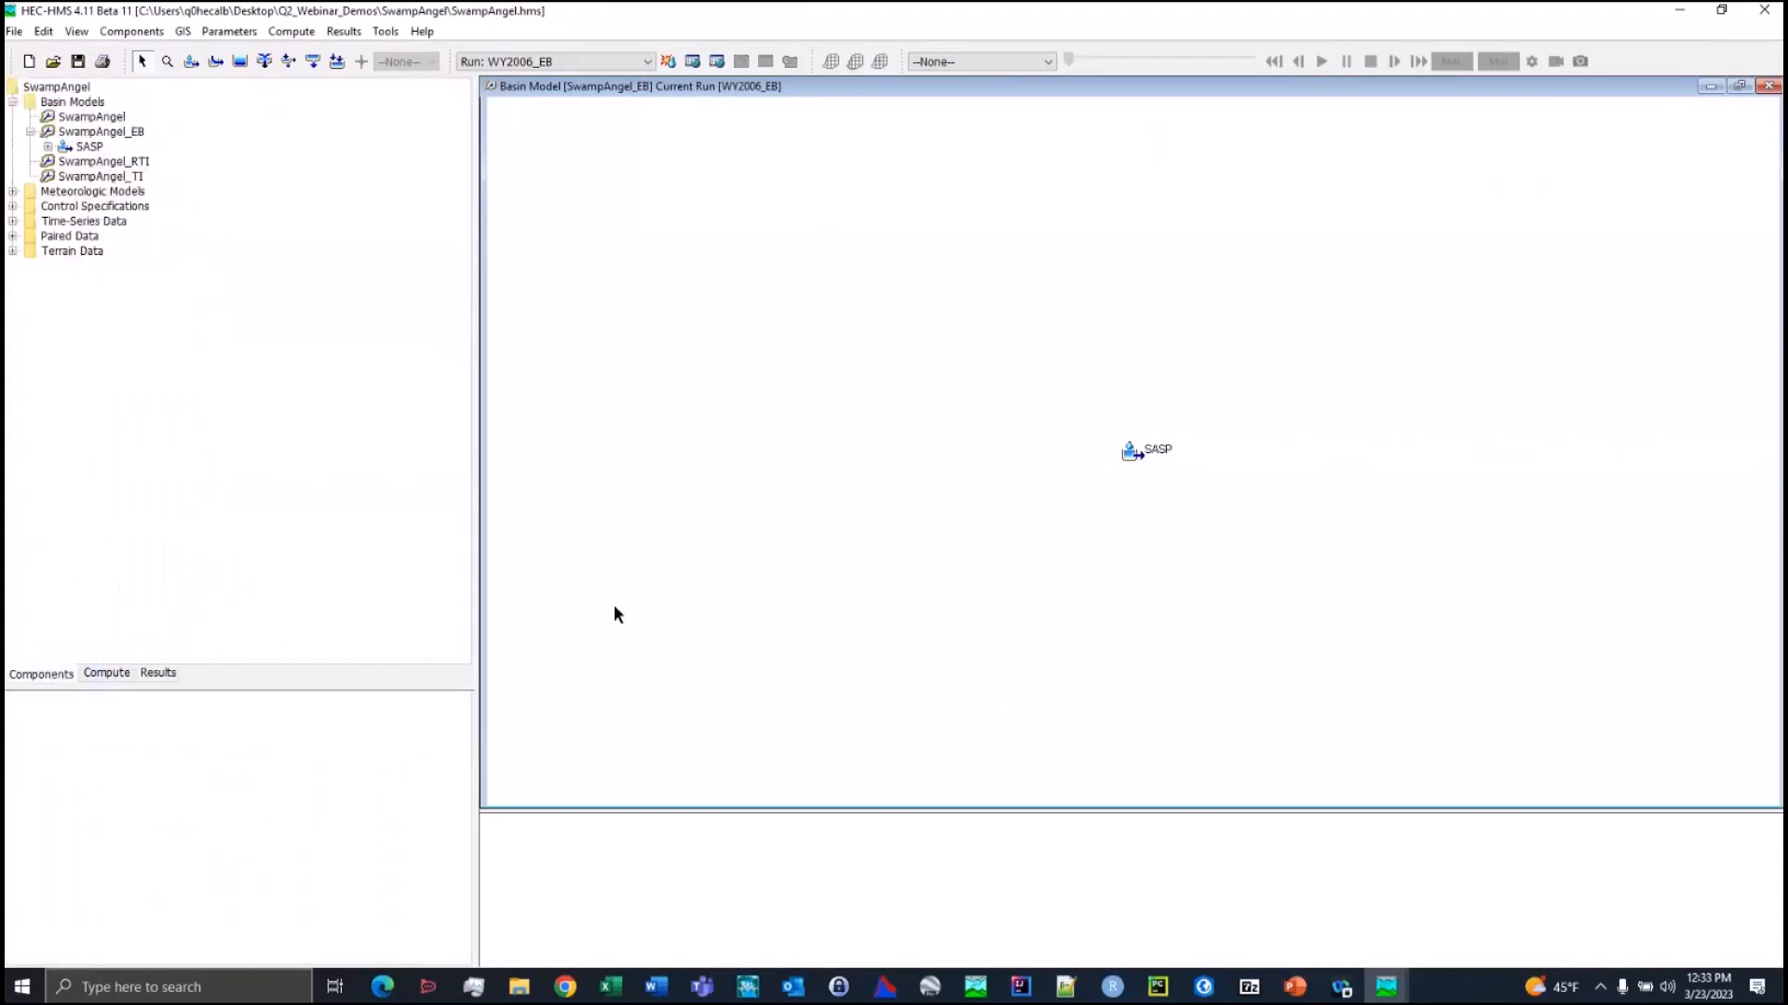
pyautogui.click(90, 146)
pyautogui.moveTo(234, 690); pyautogui.dragTo(253, 537)
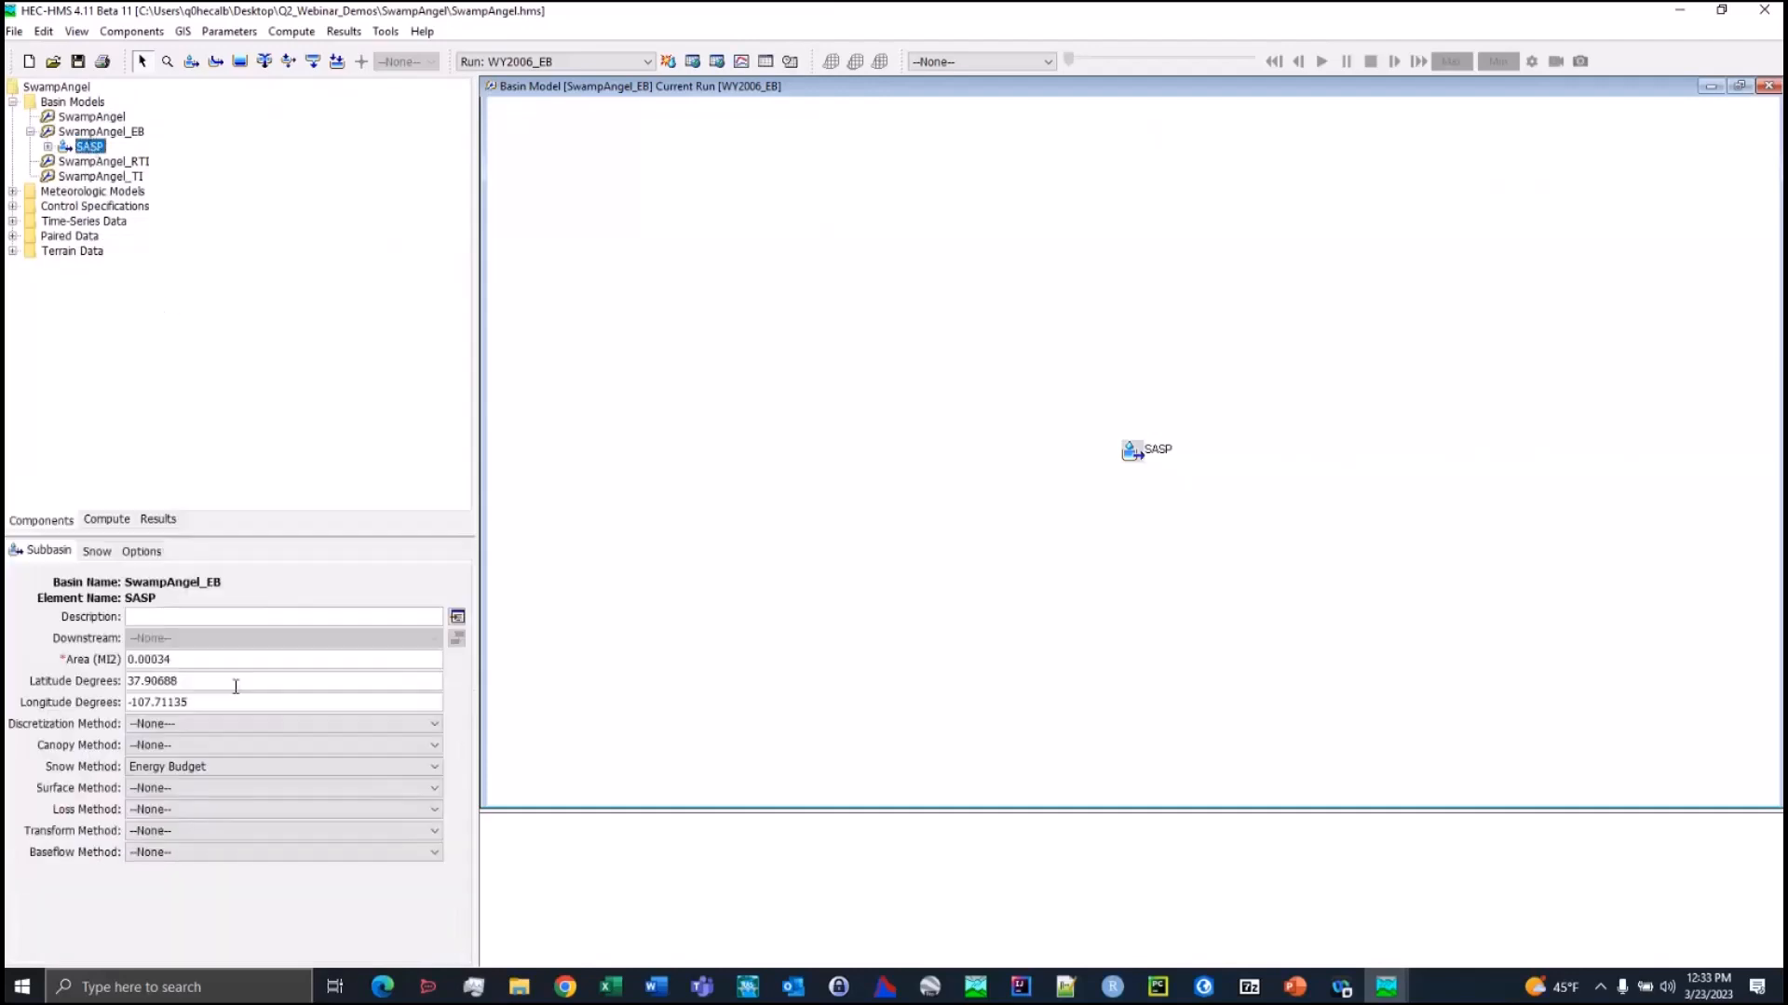
pyautogui.click(147, 555)
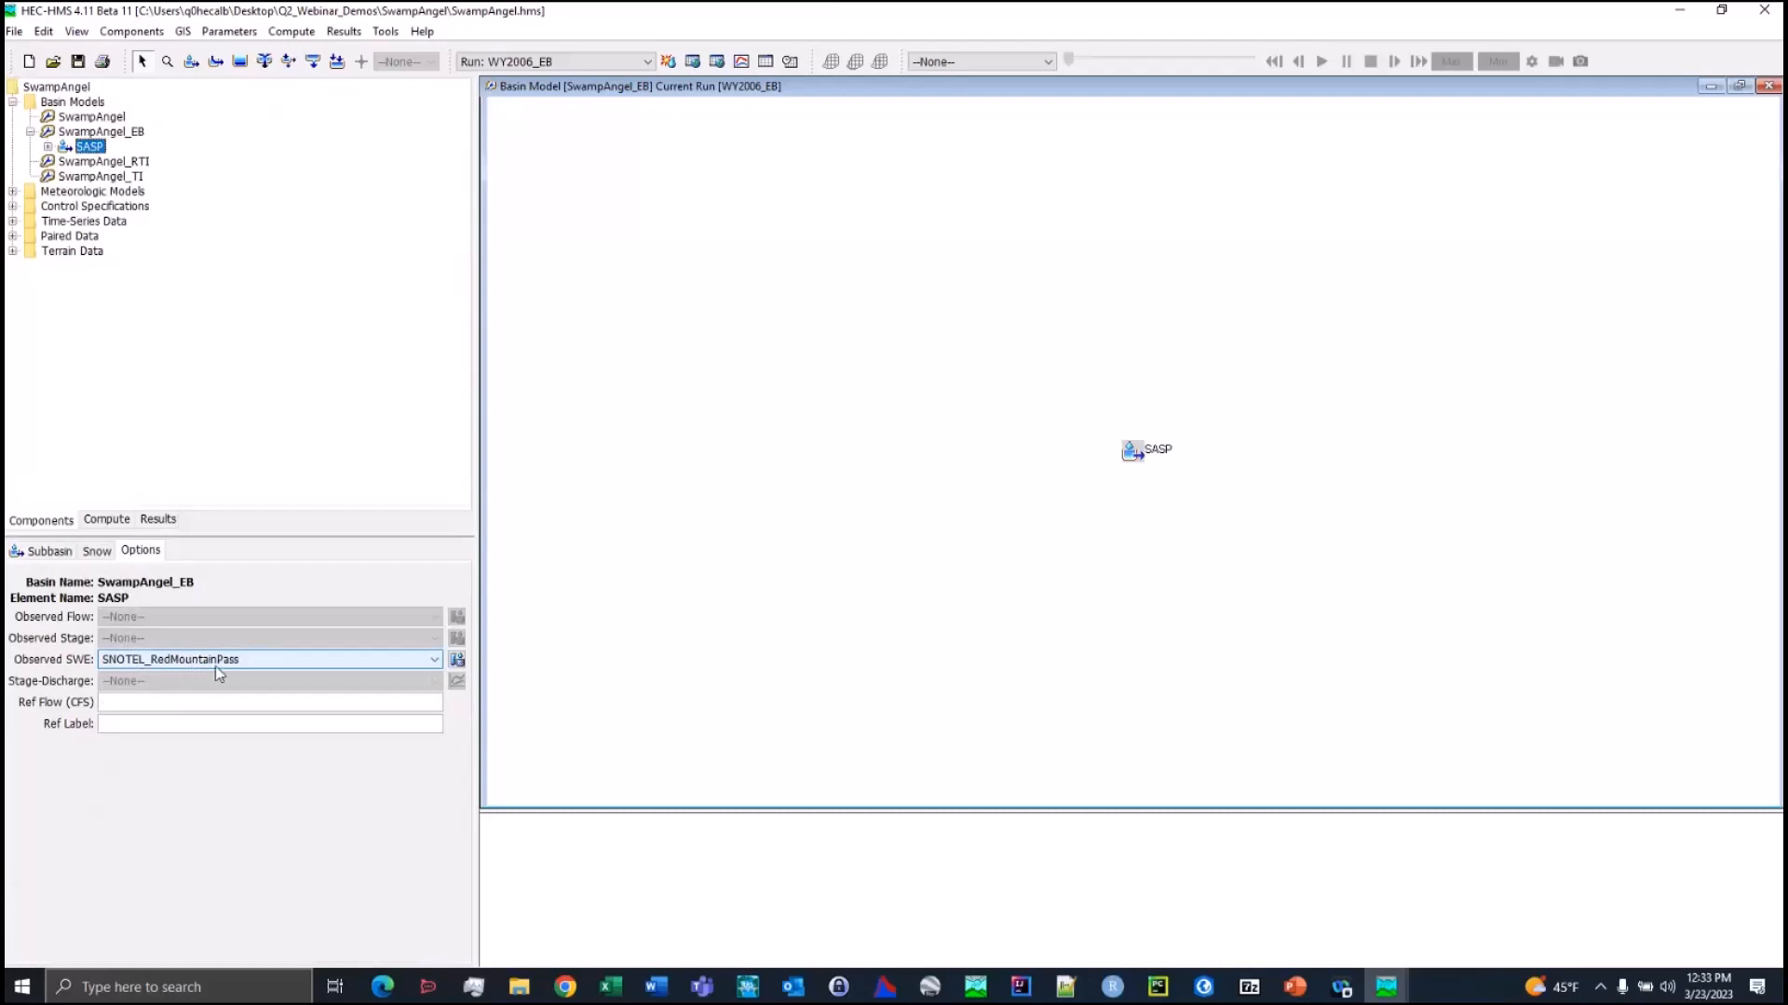
# Open the Upper_Truckee_River project and display its WY2017_EB basin model in a maximized map window
pyautogui.click(14, 31)
pyautogui.click(119, 383)
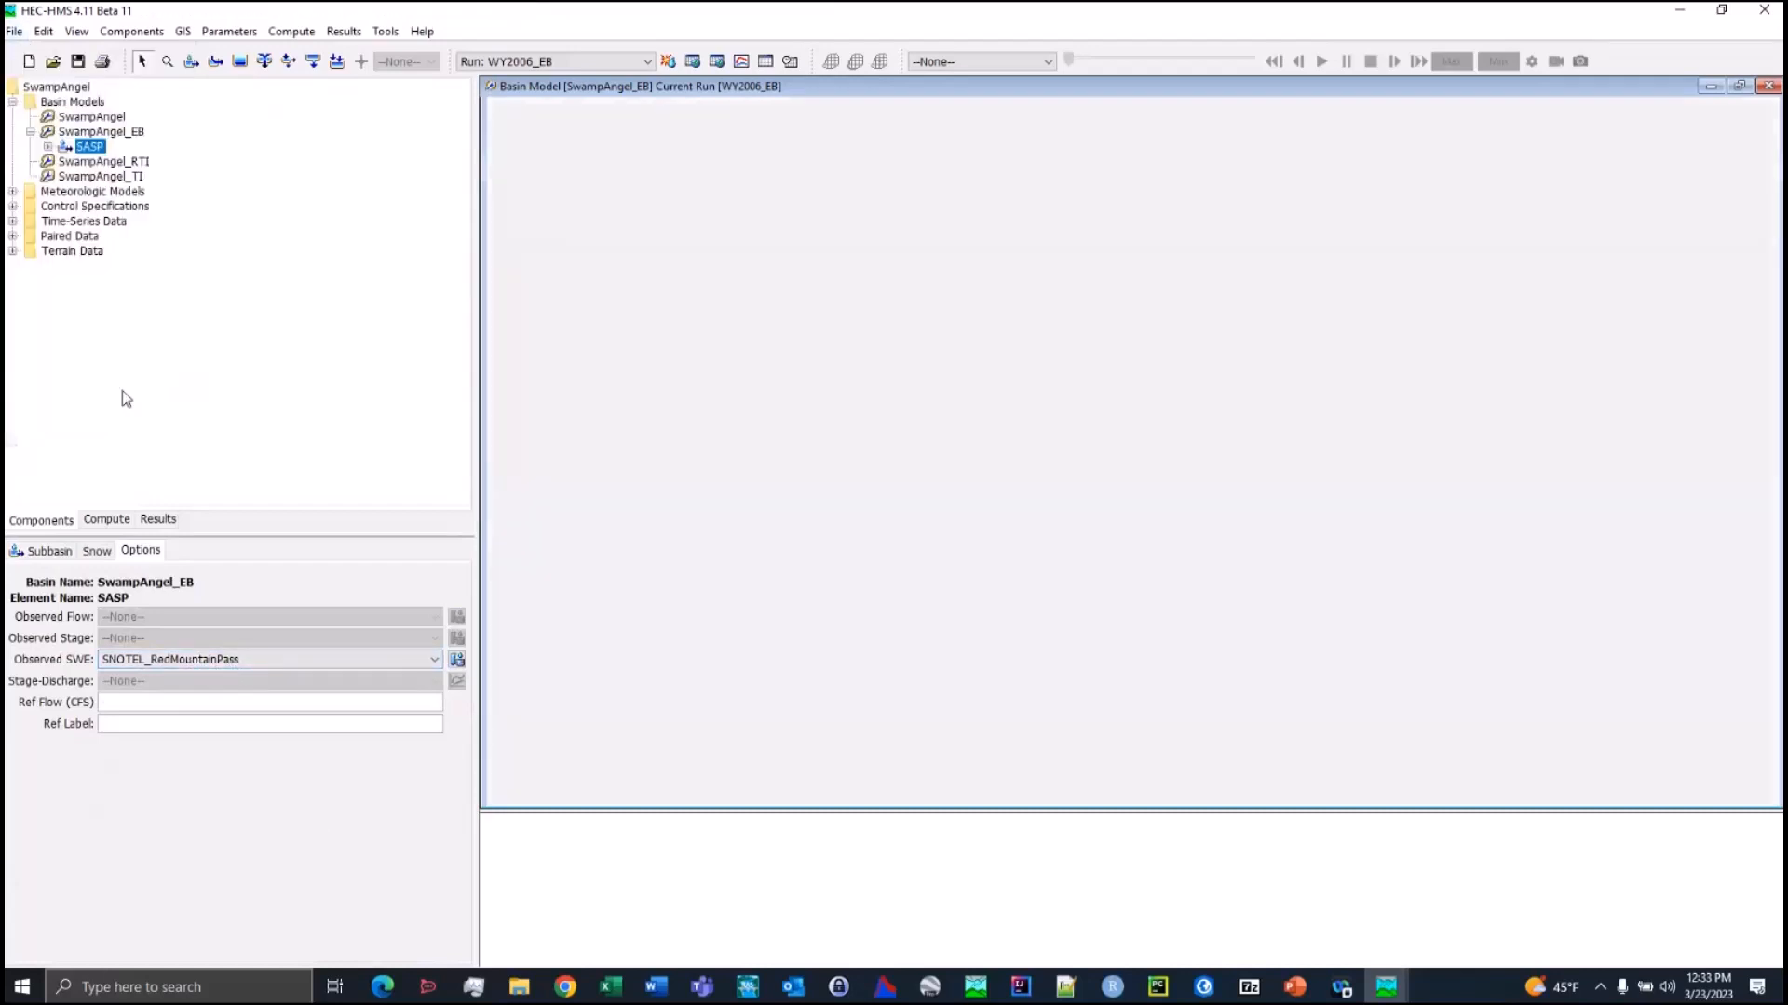
pyautogui.click(13, 102)
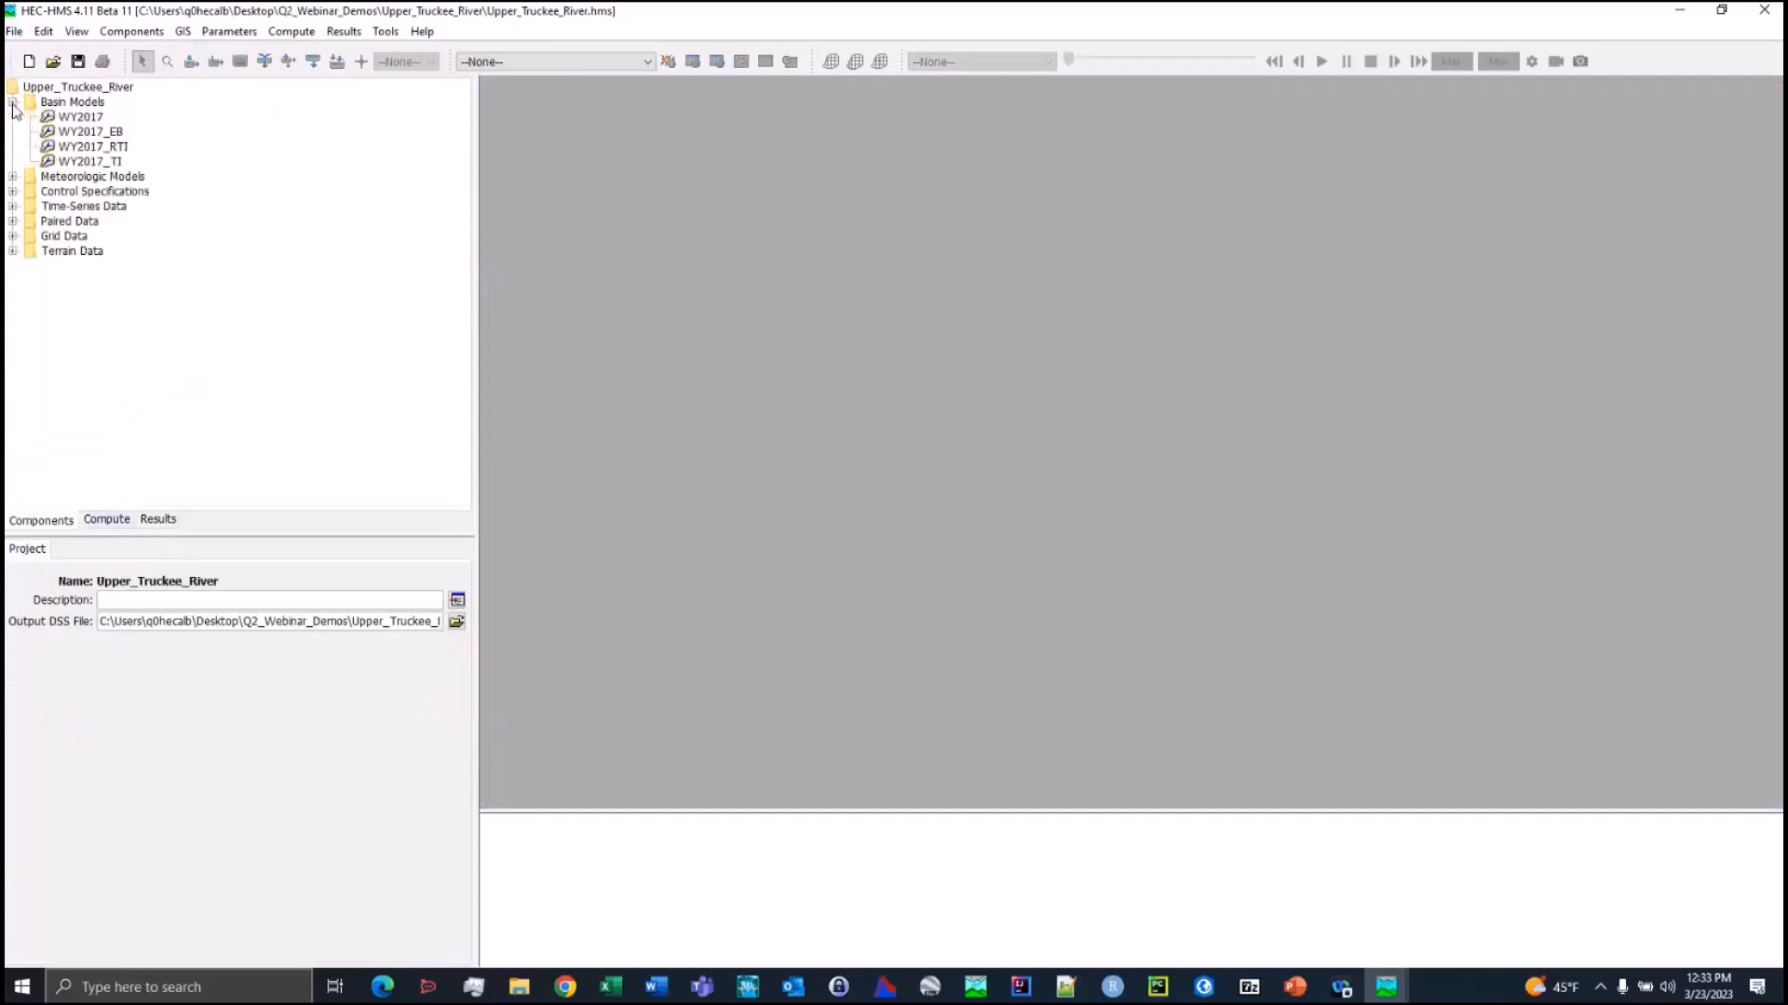
pyautogui.click(90, 131)
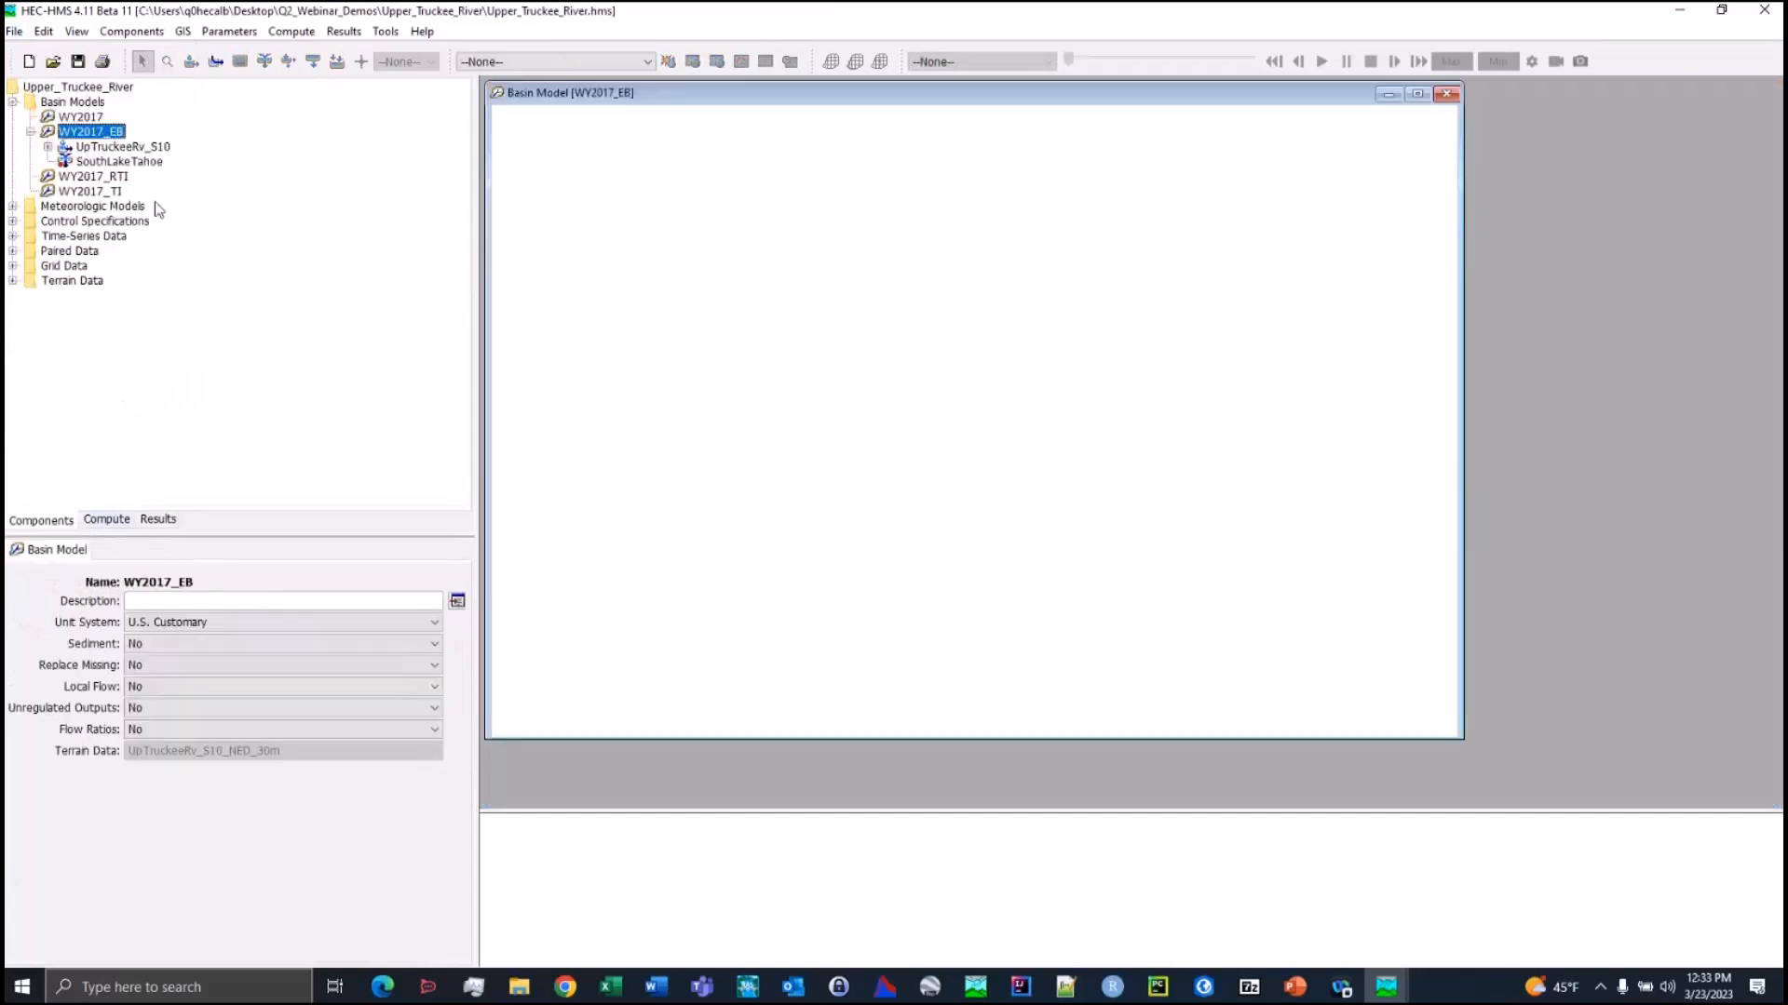
pyautogui.click(1417, 93)
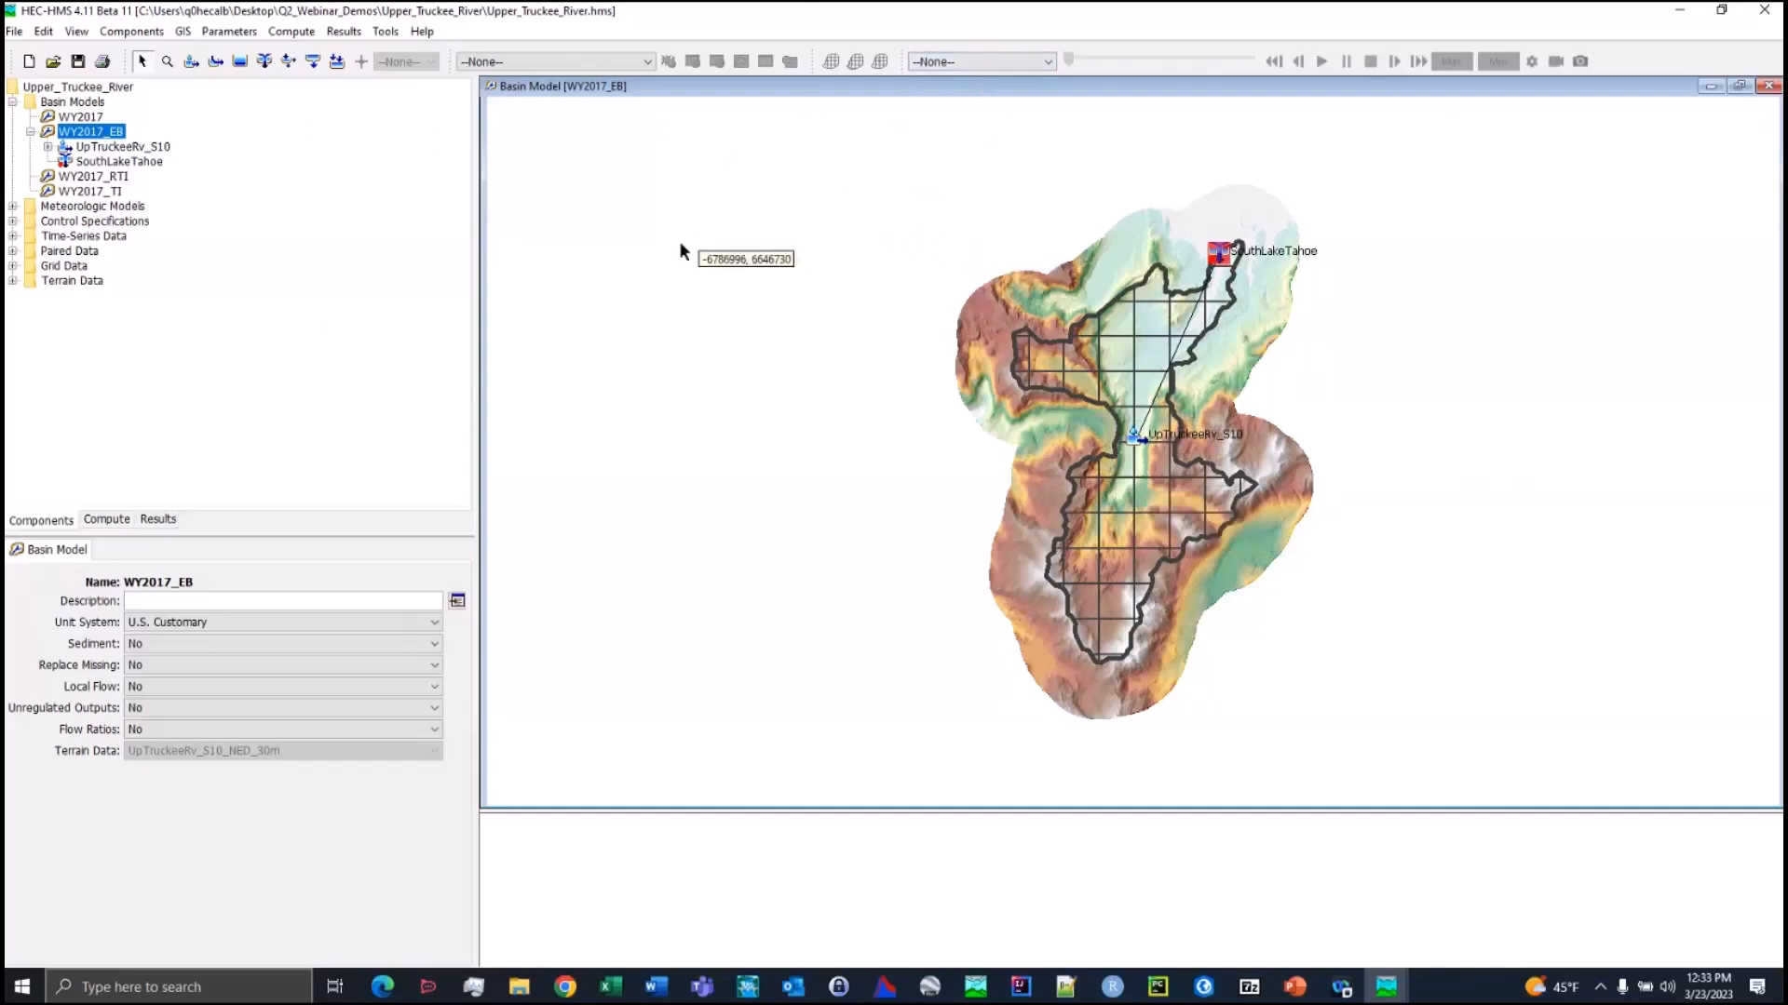
# Make WY2017_EB the current simulation run and display its SWE spatial results on the basin map
pyautogui.click(1013, 65)
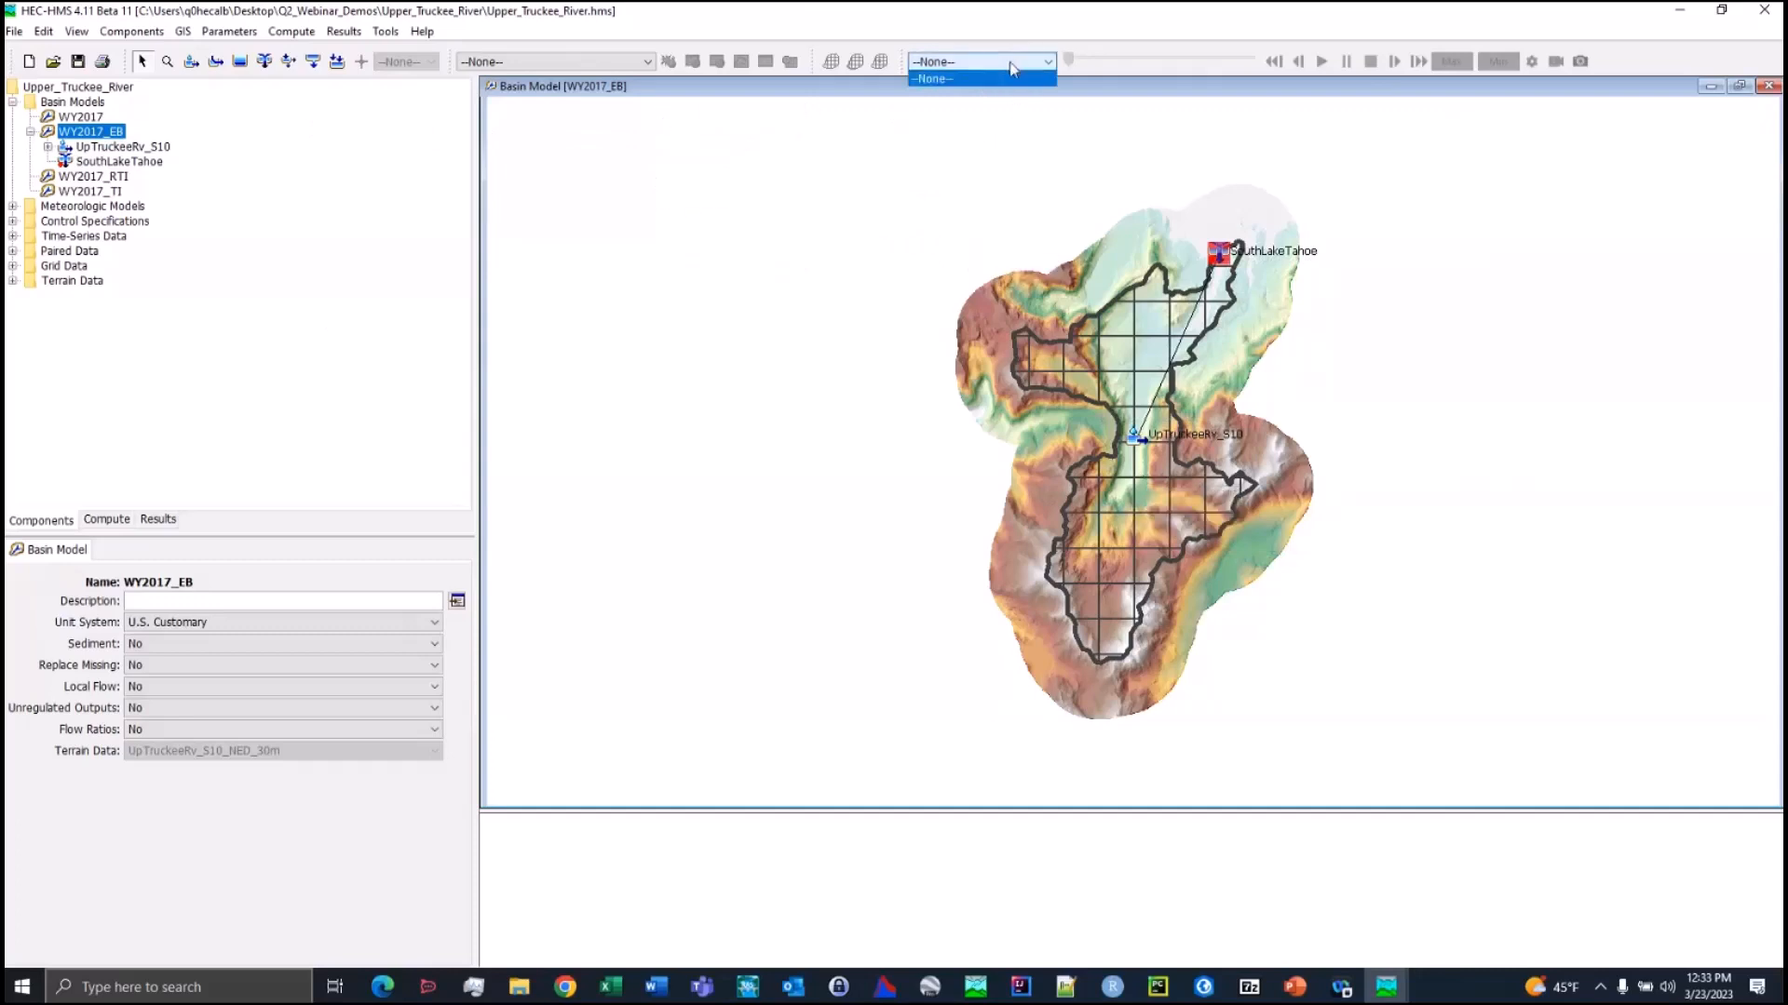
pyautogui.click(559, 62)
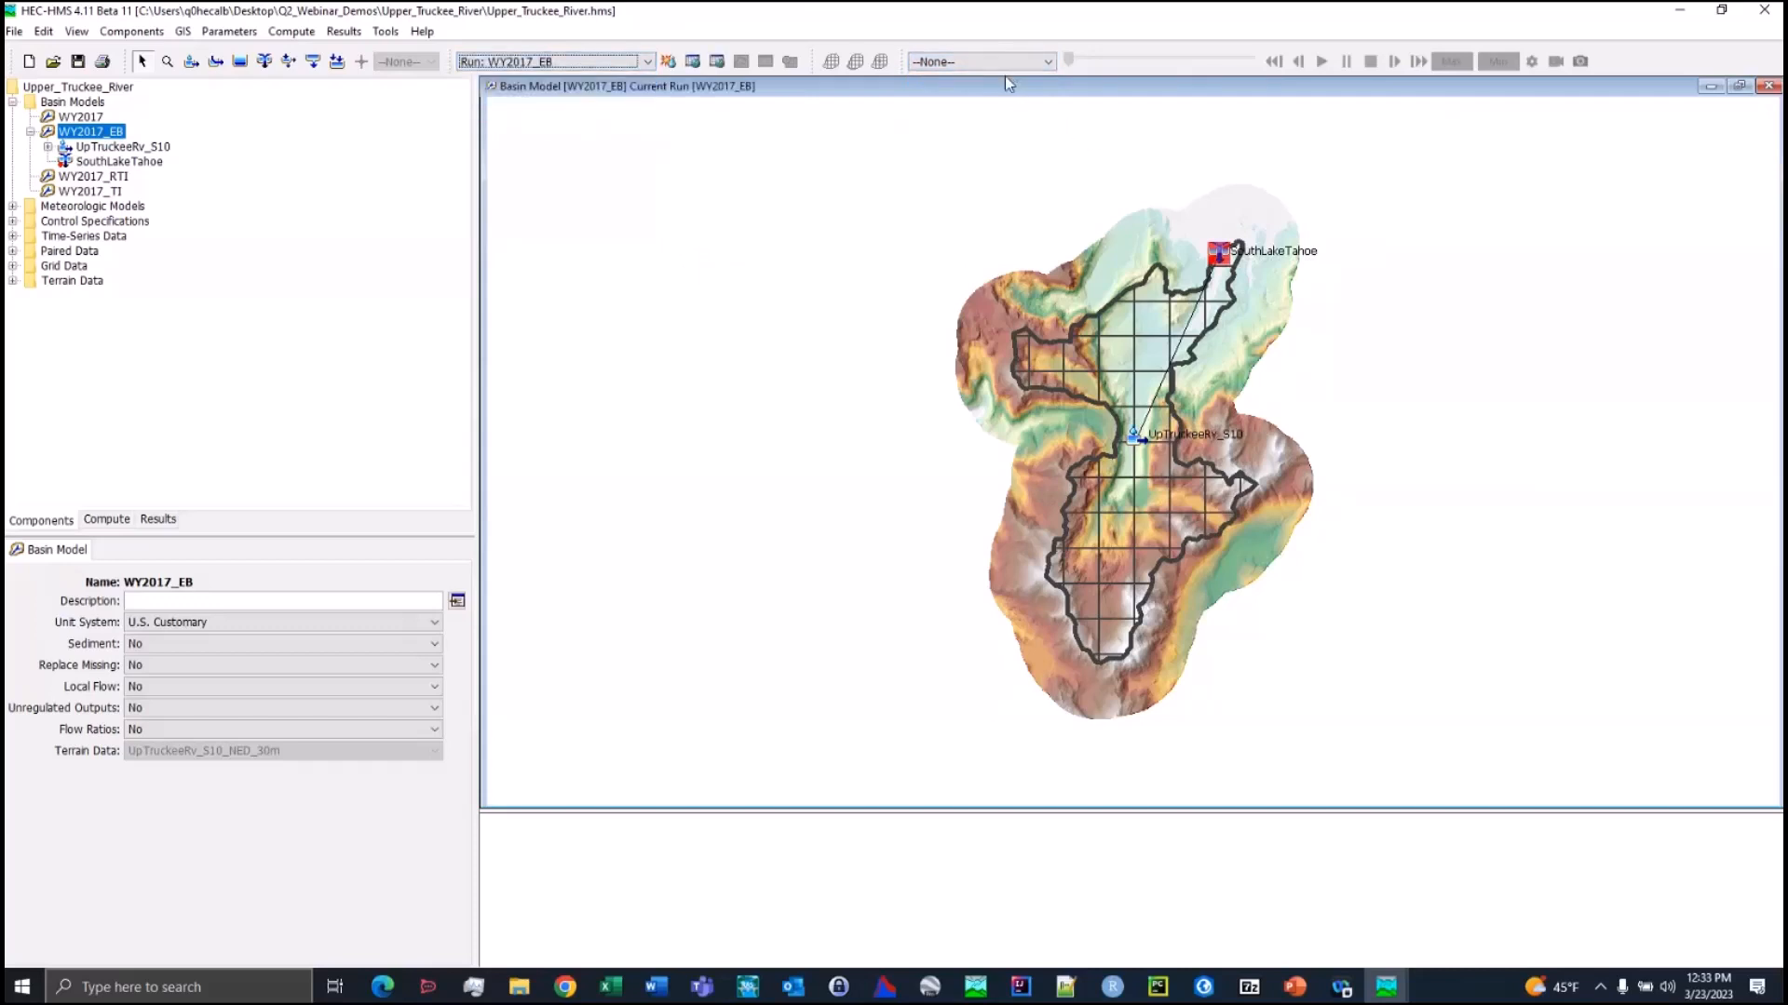
pyautogui.click(1006, 65)
pyautogui.scroll(-1, 964, 140)
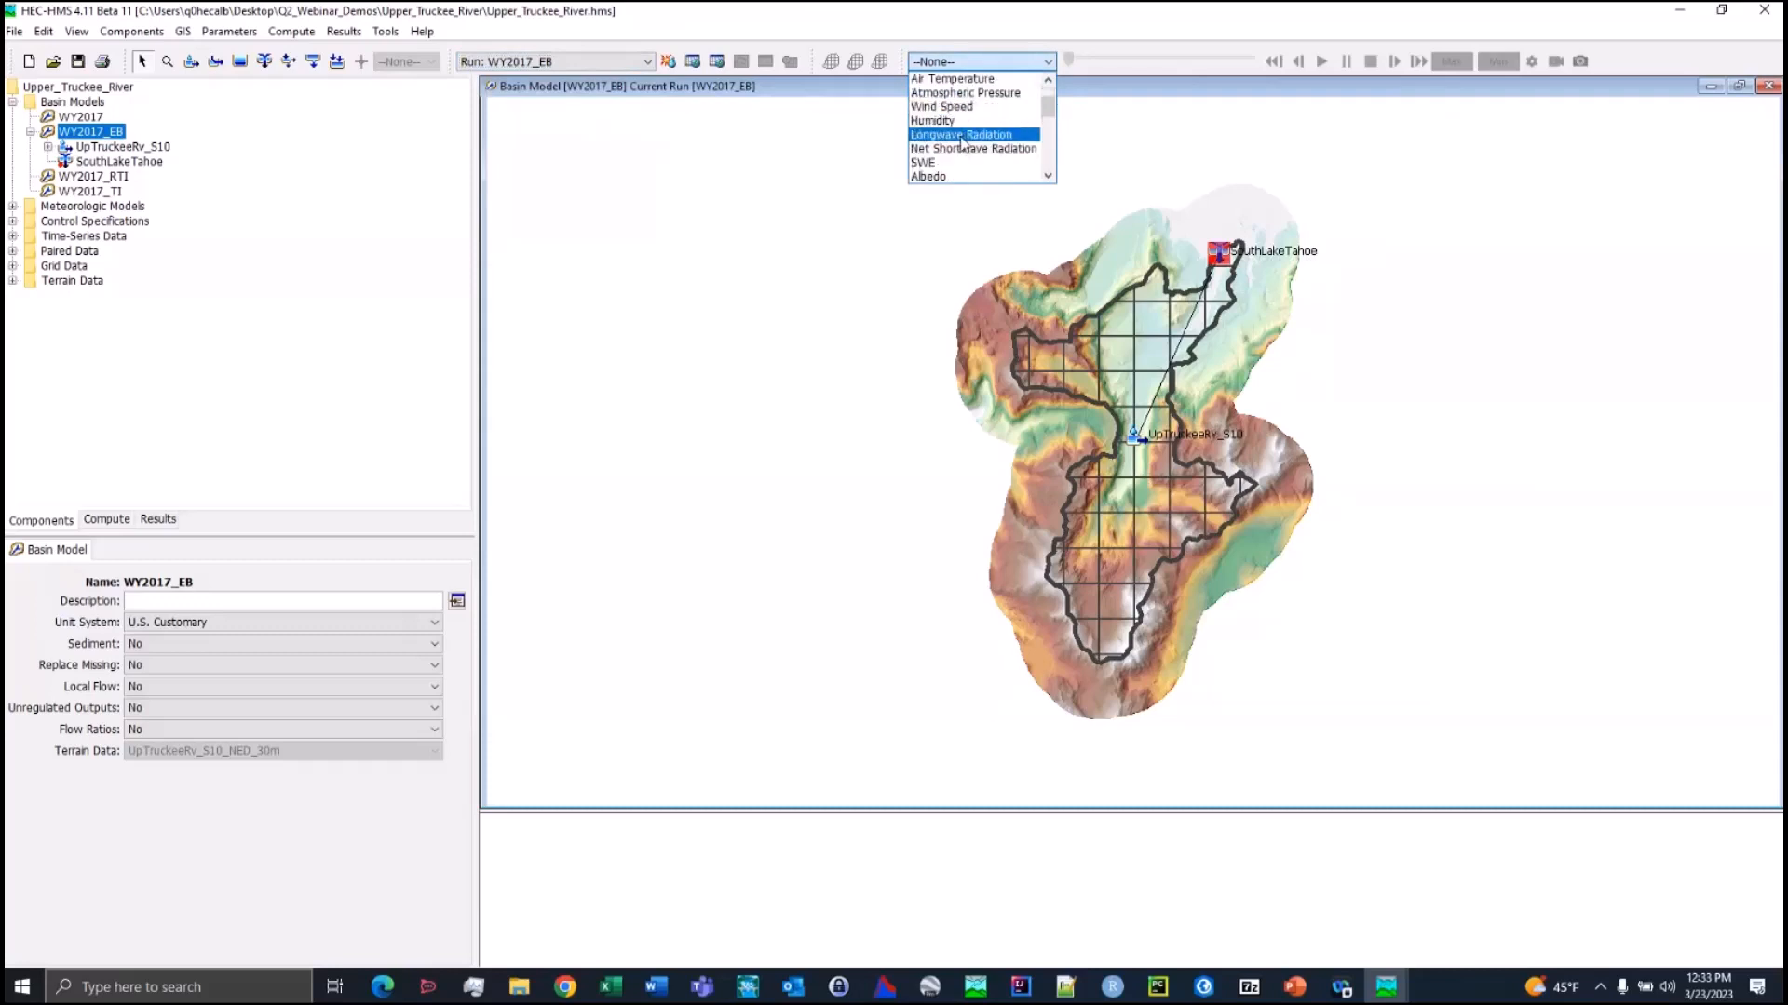
pyautogui.click(958, 164)
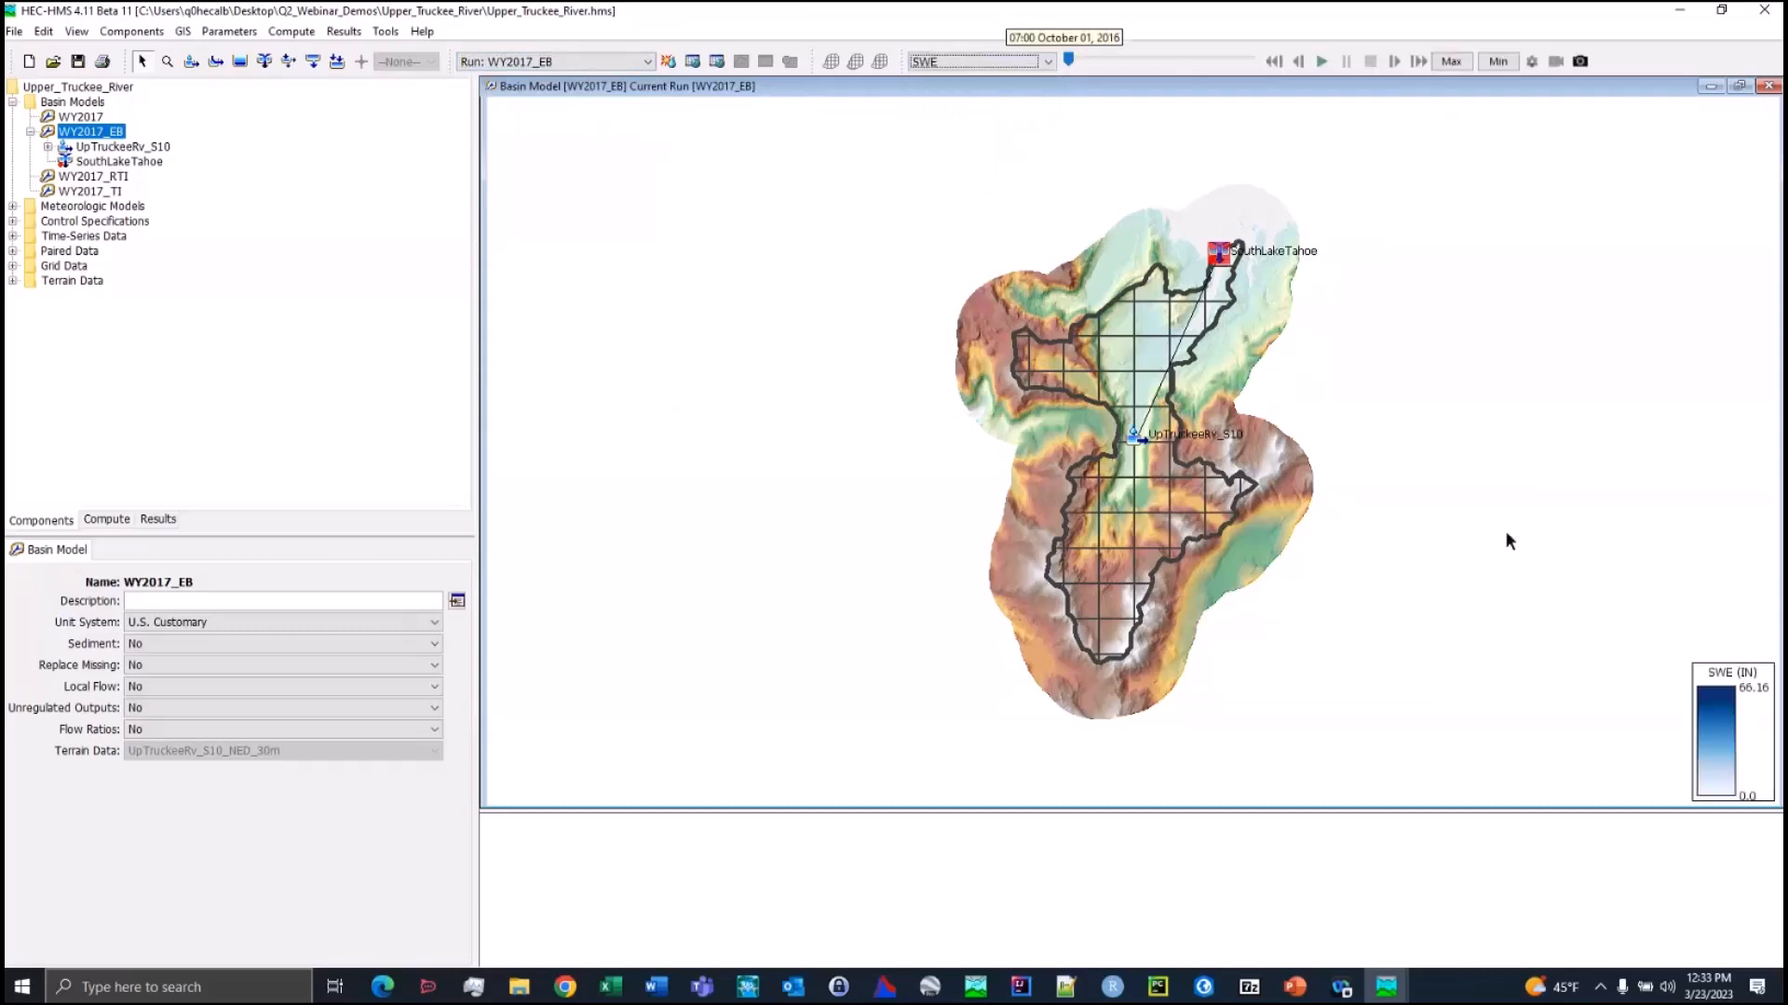
# Advance the SWE map to 12:00 April 26, 2017 and inspect grid cell values in the northern and southern parts of the subbasin
pyautogui.scroll(1, 1327, 604)
pyautogui.scroll(1, 1164, 542)
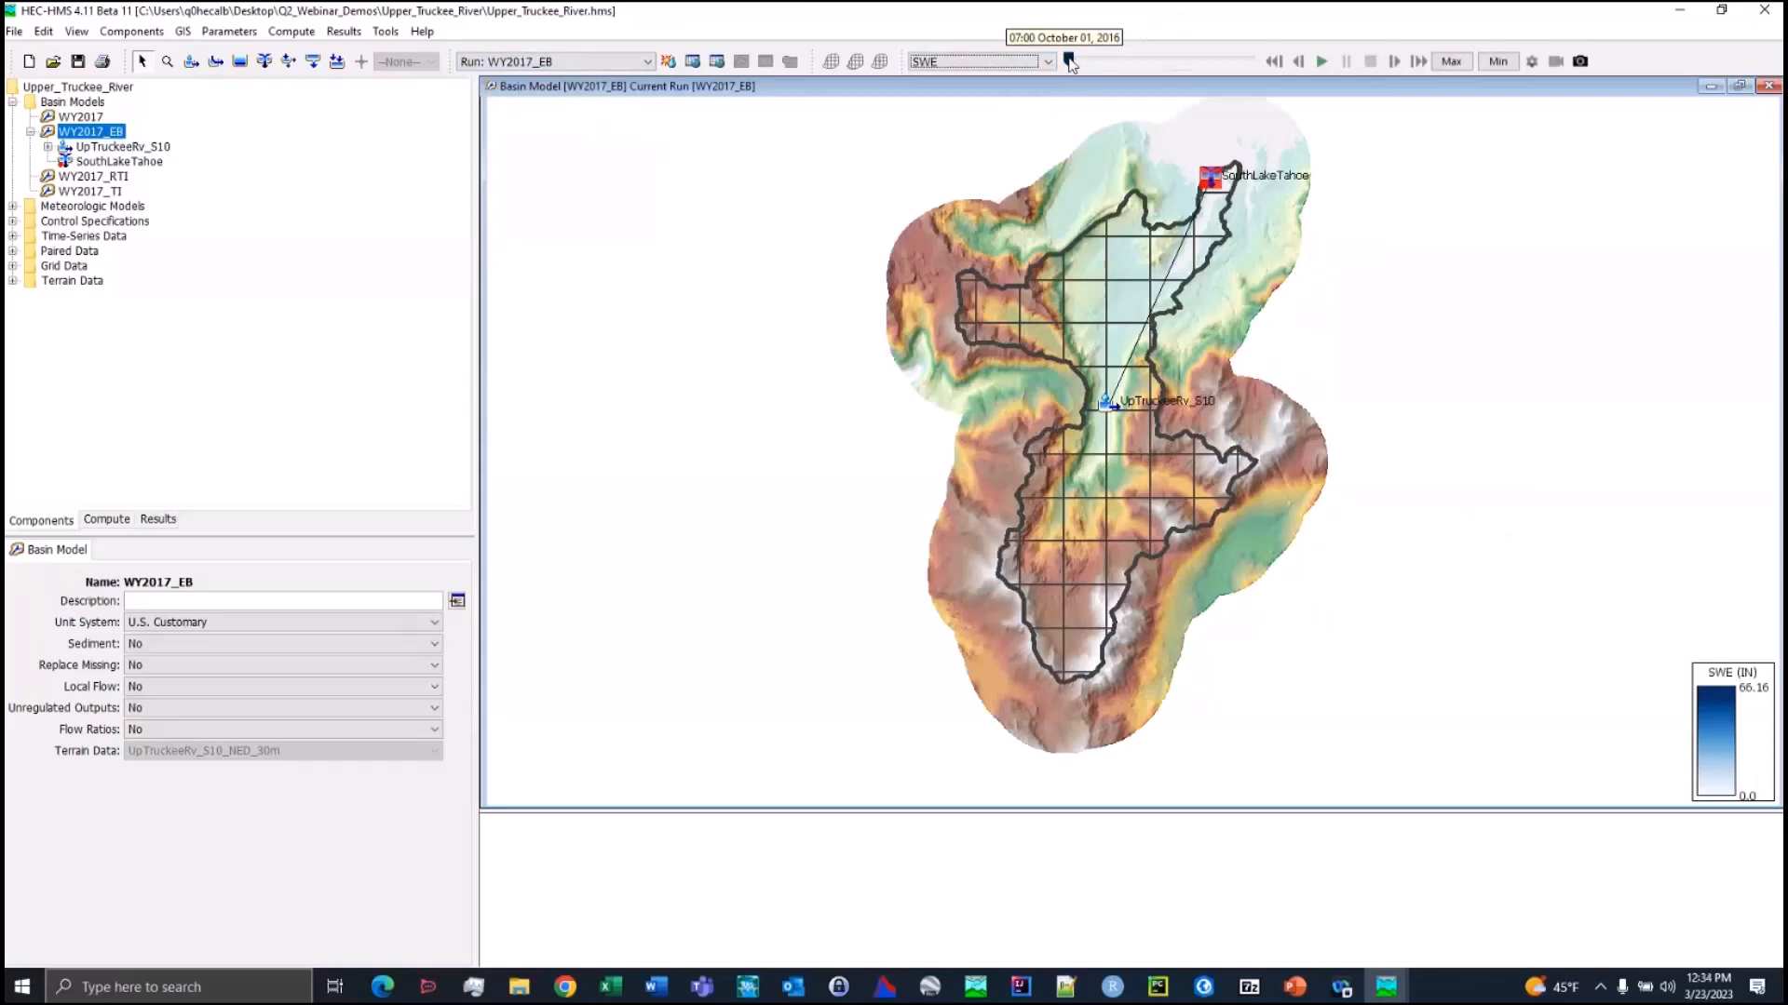
pyautogui.moveTo(1070, 64); pyautogui.dragTo(1192, 63)
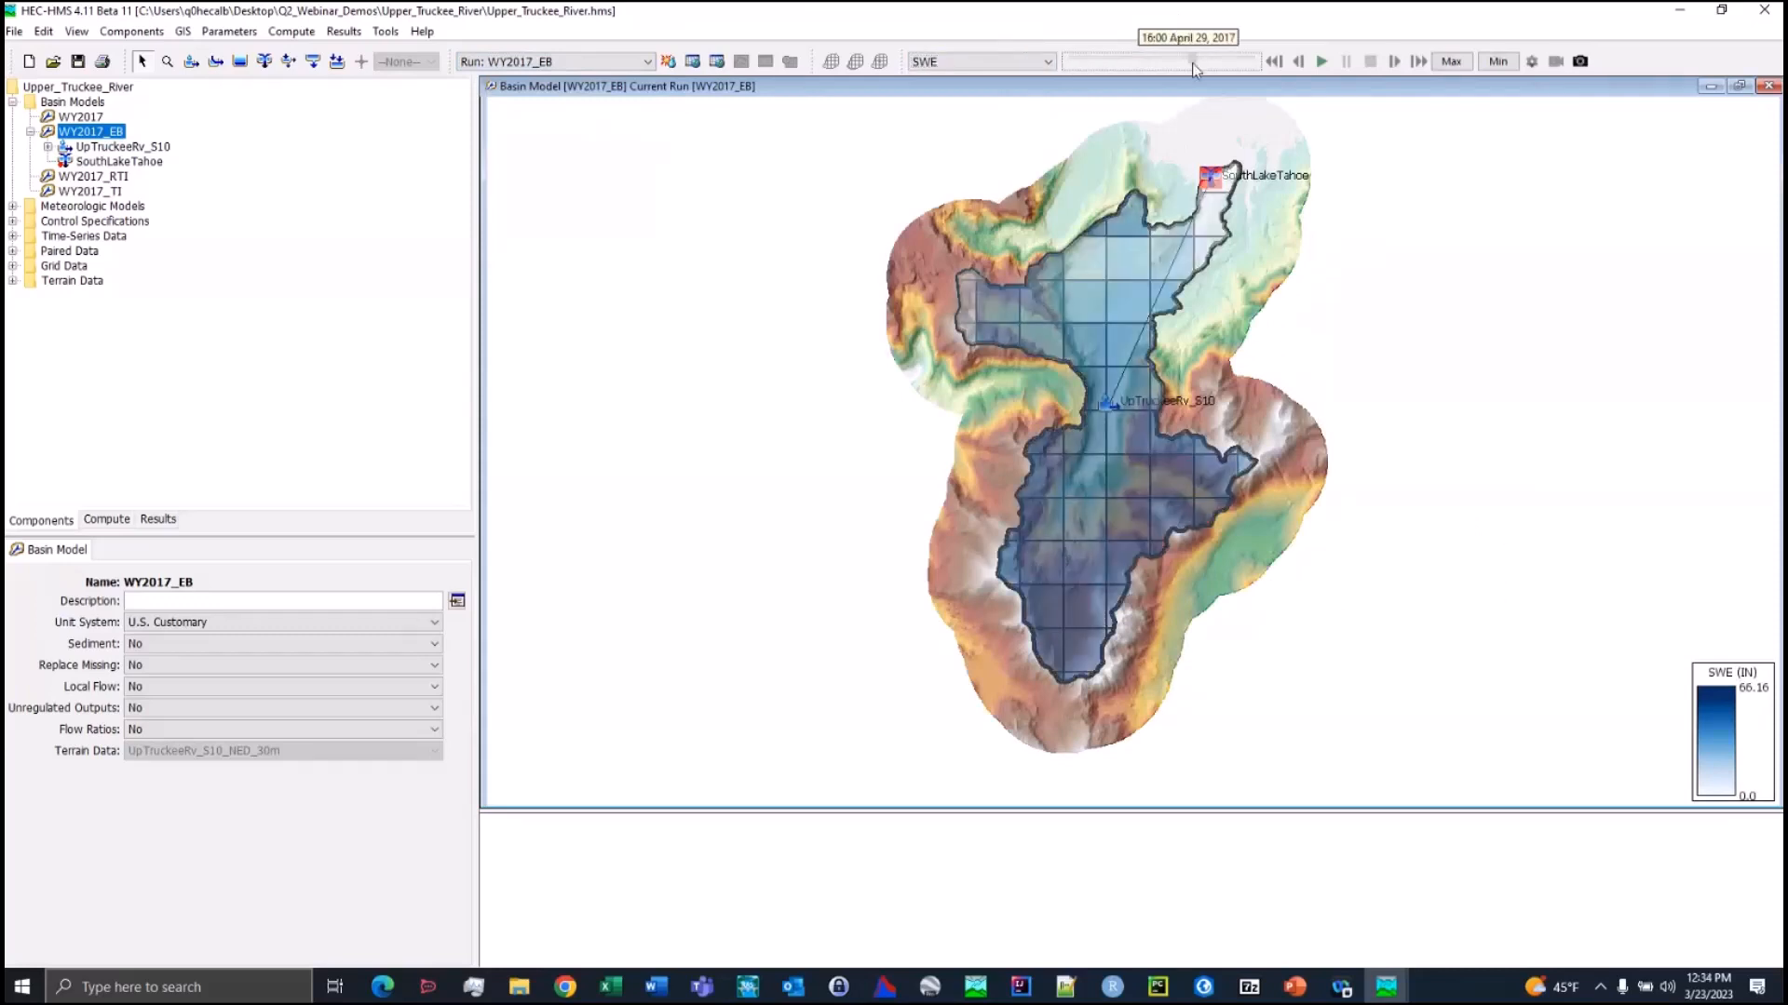
pyautogui.moveTo(1196, 63); pyautogui.dragTo(1190, 63)
pyautogui.moveTo(1165, 253)
pyautogui.moveTo(1048, 608)
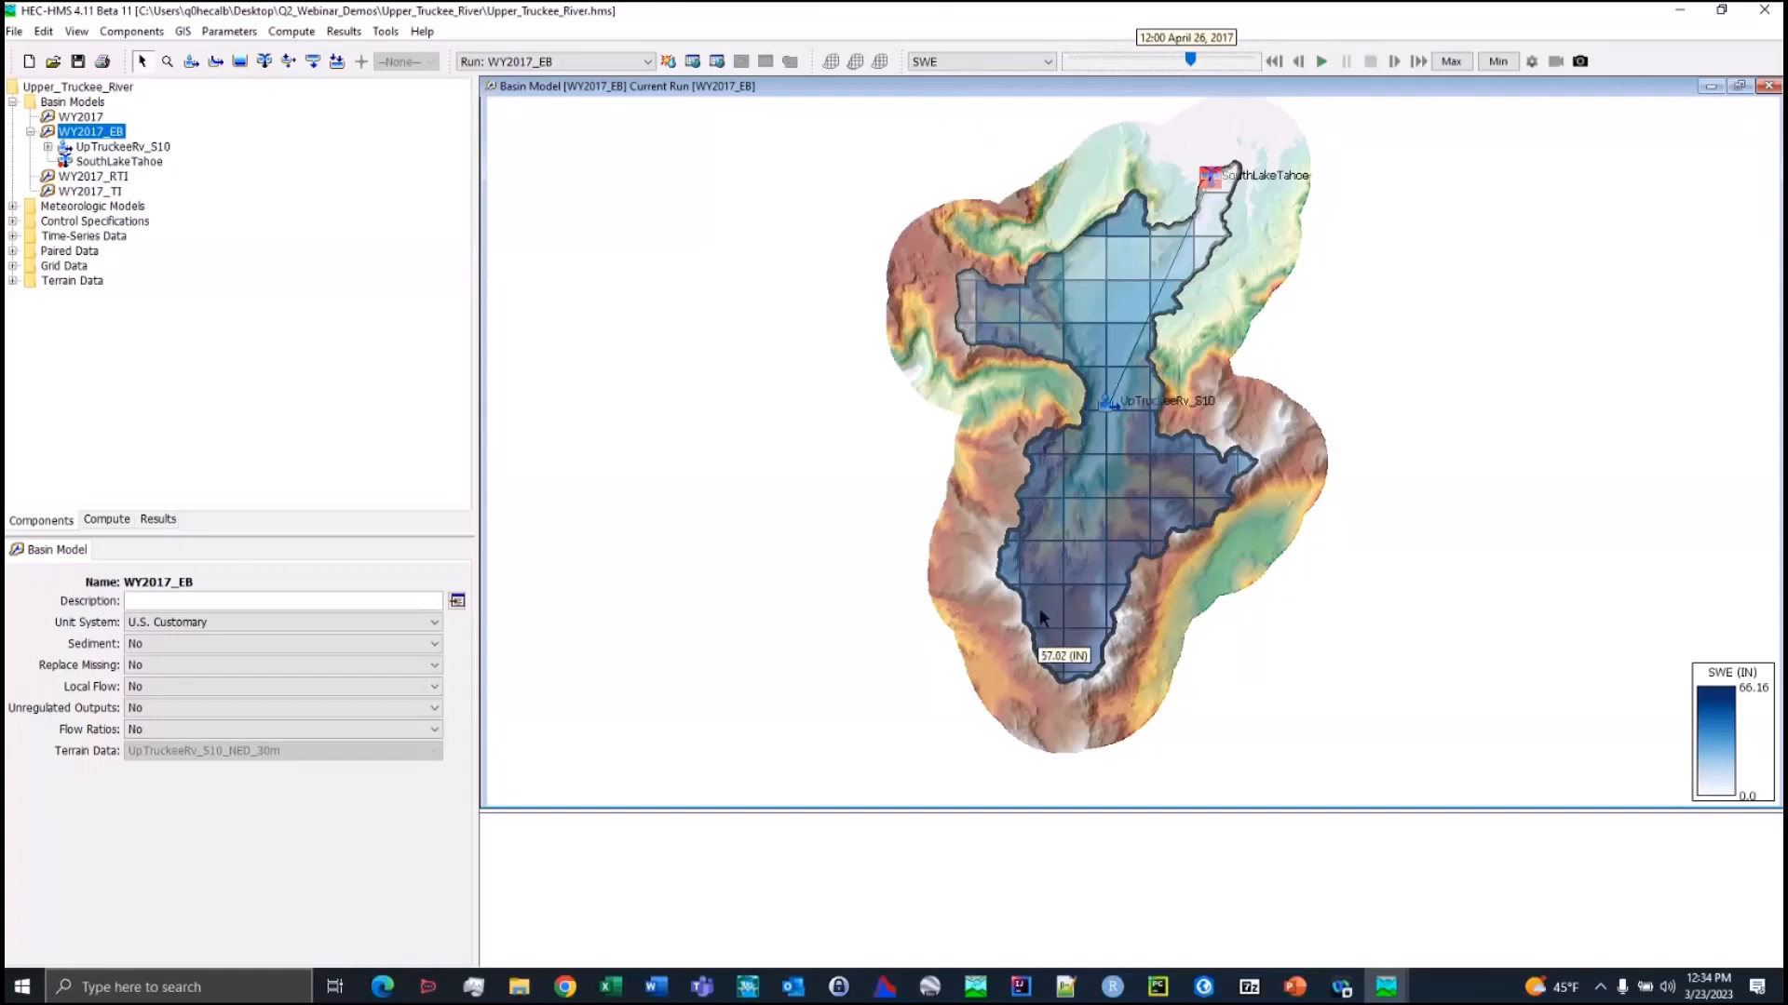
# Display the Albedo spatial results and advance the map to 04:00 January 23, 2017
pyautogui.click(968, 62)
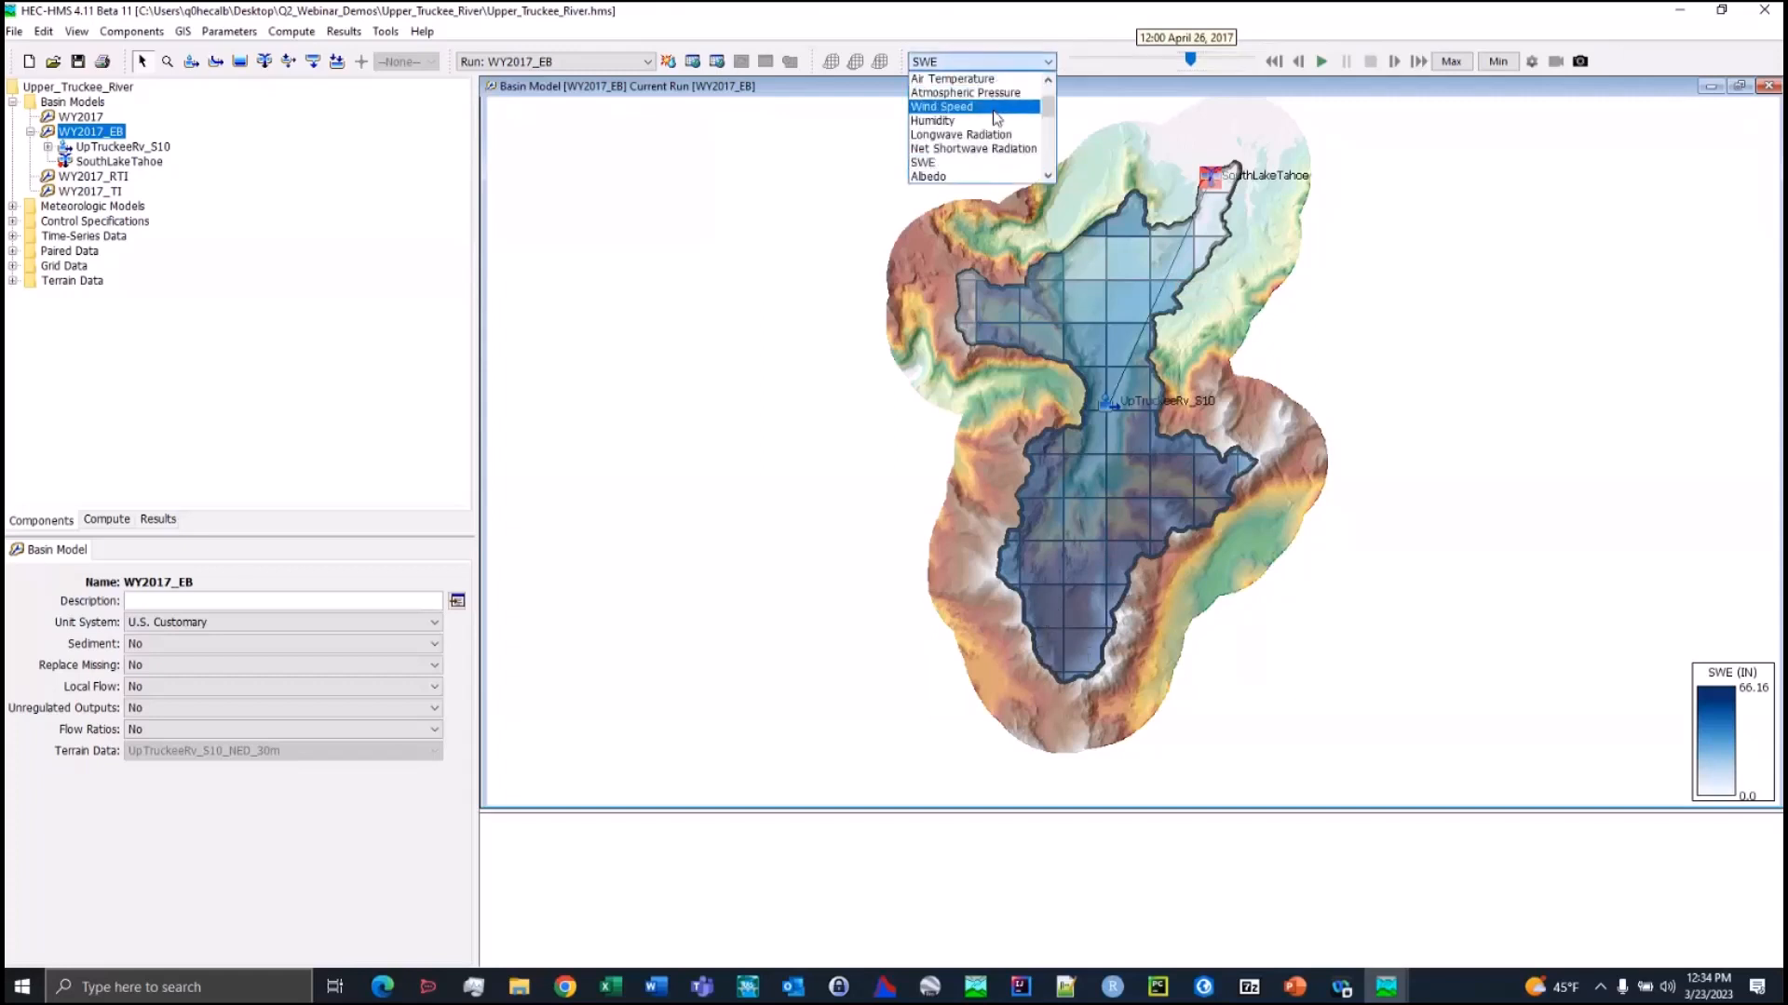
pyautogui.click(974, 175)
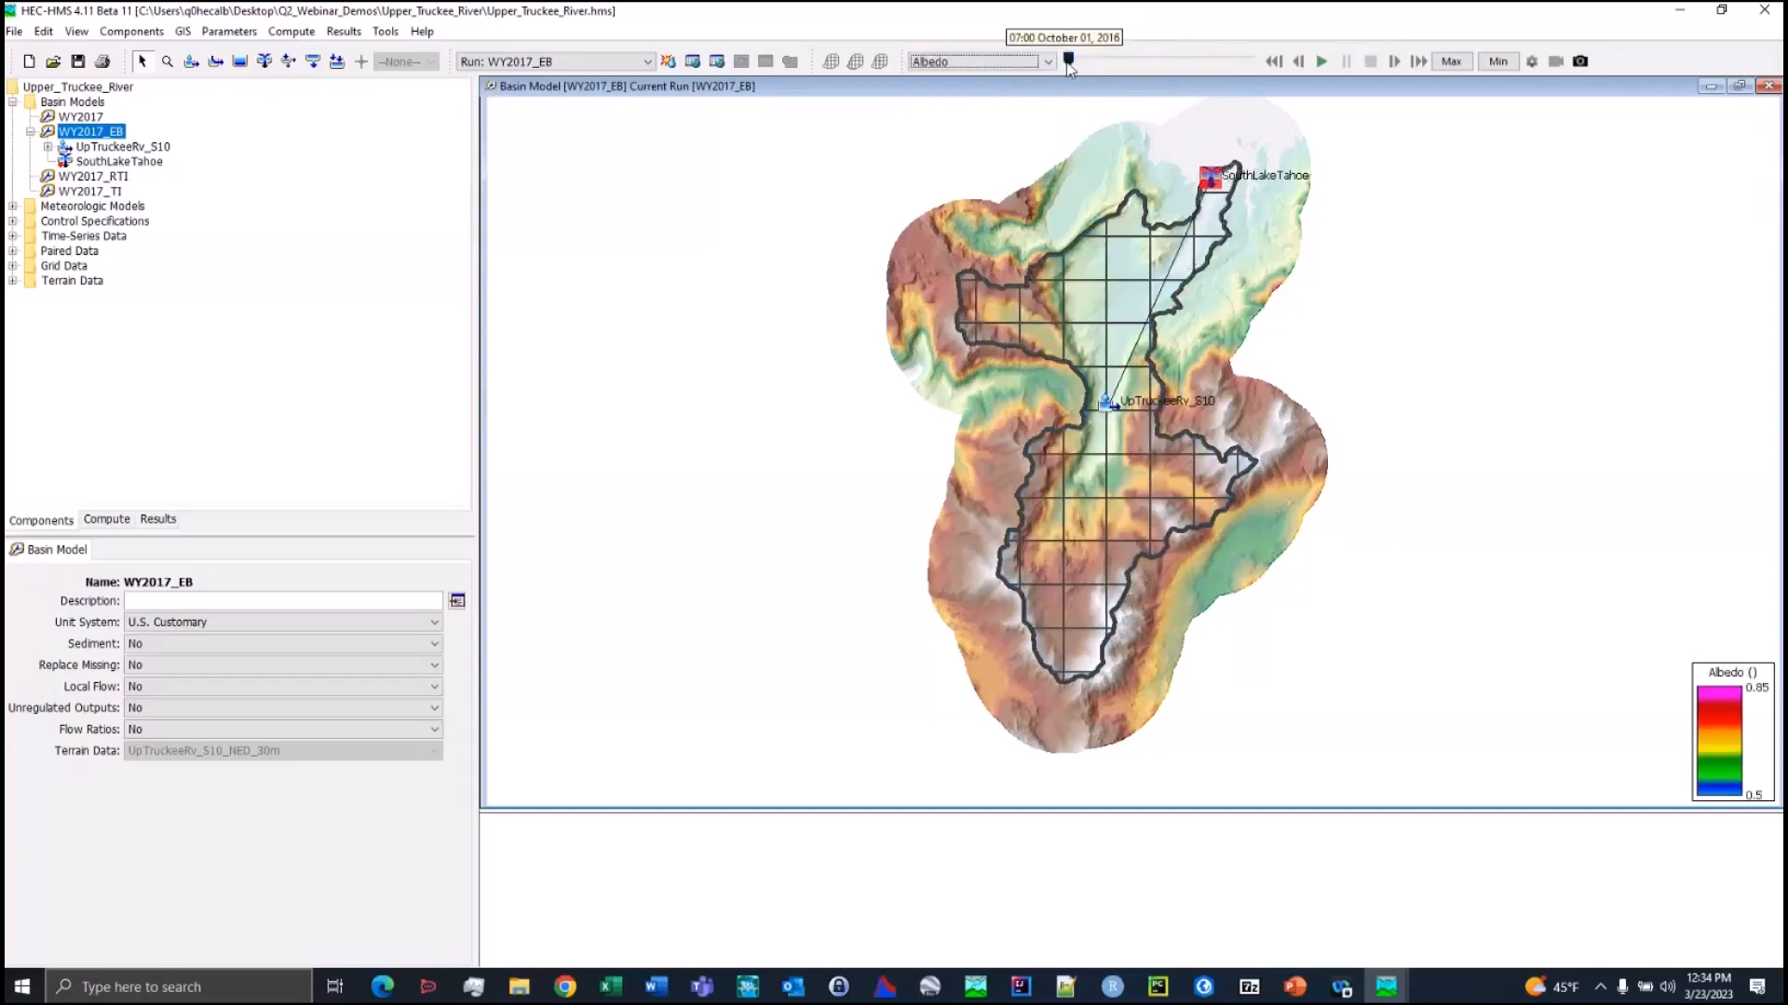
pyautogui.moveTo(1067, 61); pyautogui.dragTo(1135, 60)
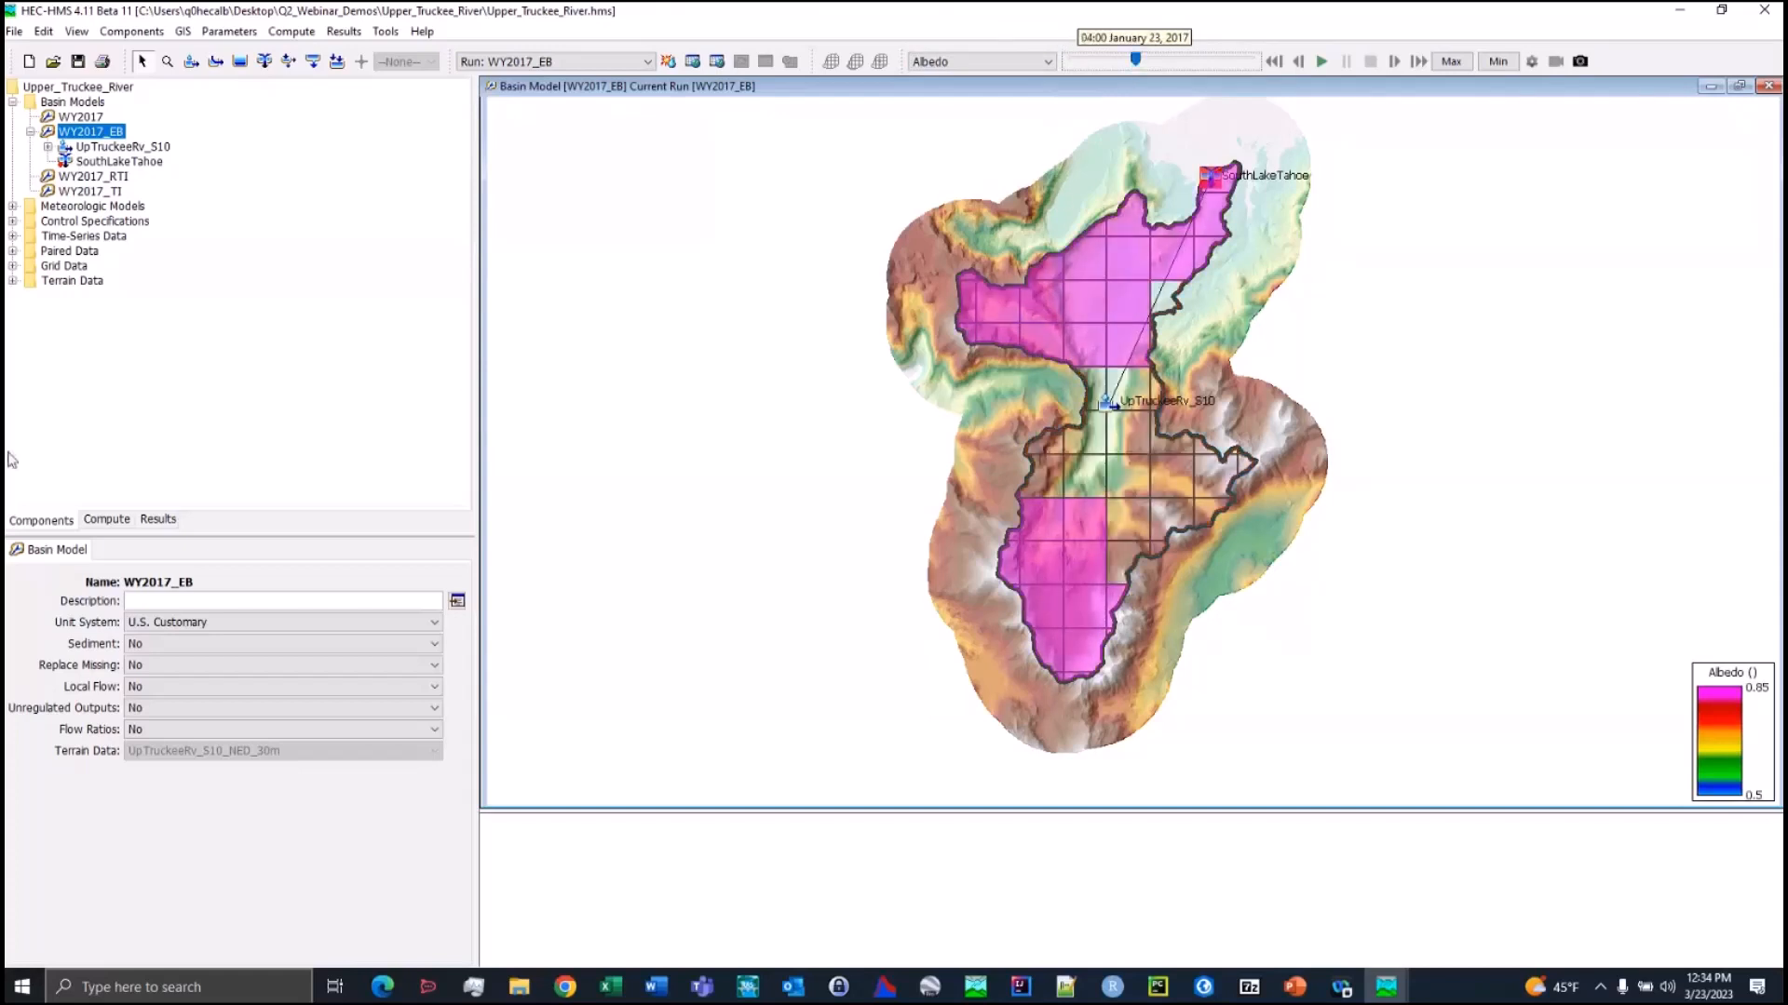
# Show the options of subbasin UpTruckeeRv_S10 in WY2017_EB to check its observed flow and SWE gages
pyautogui.click(110, 149)
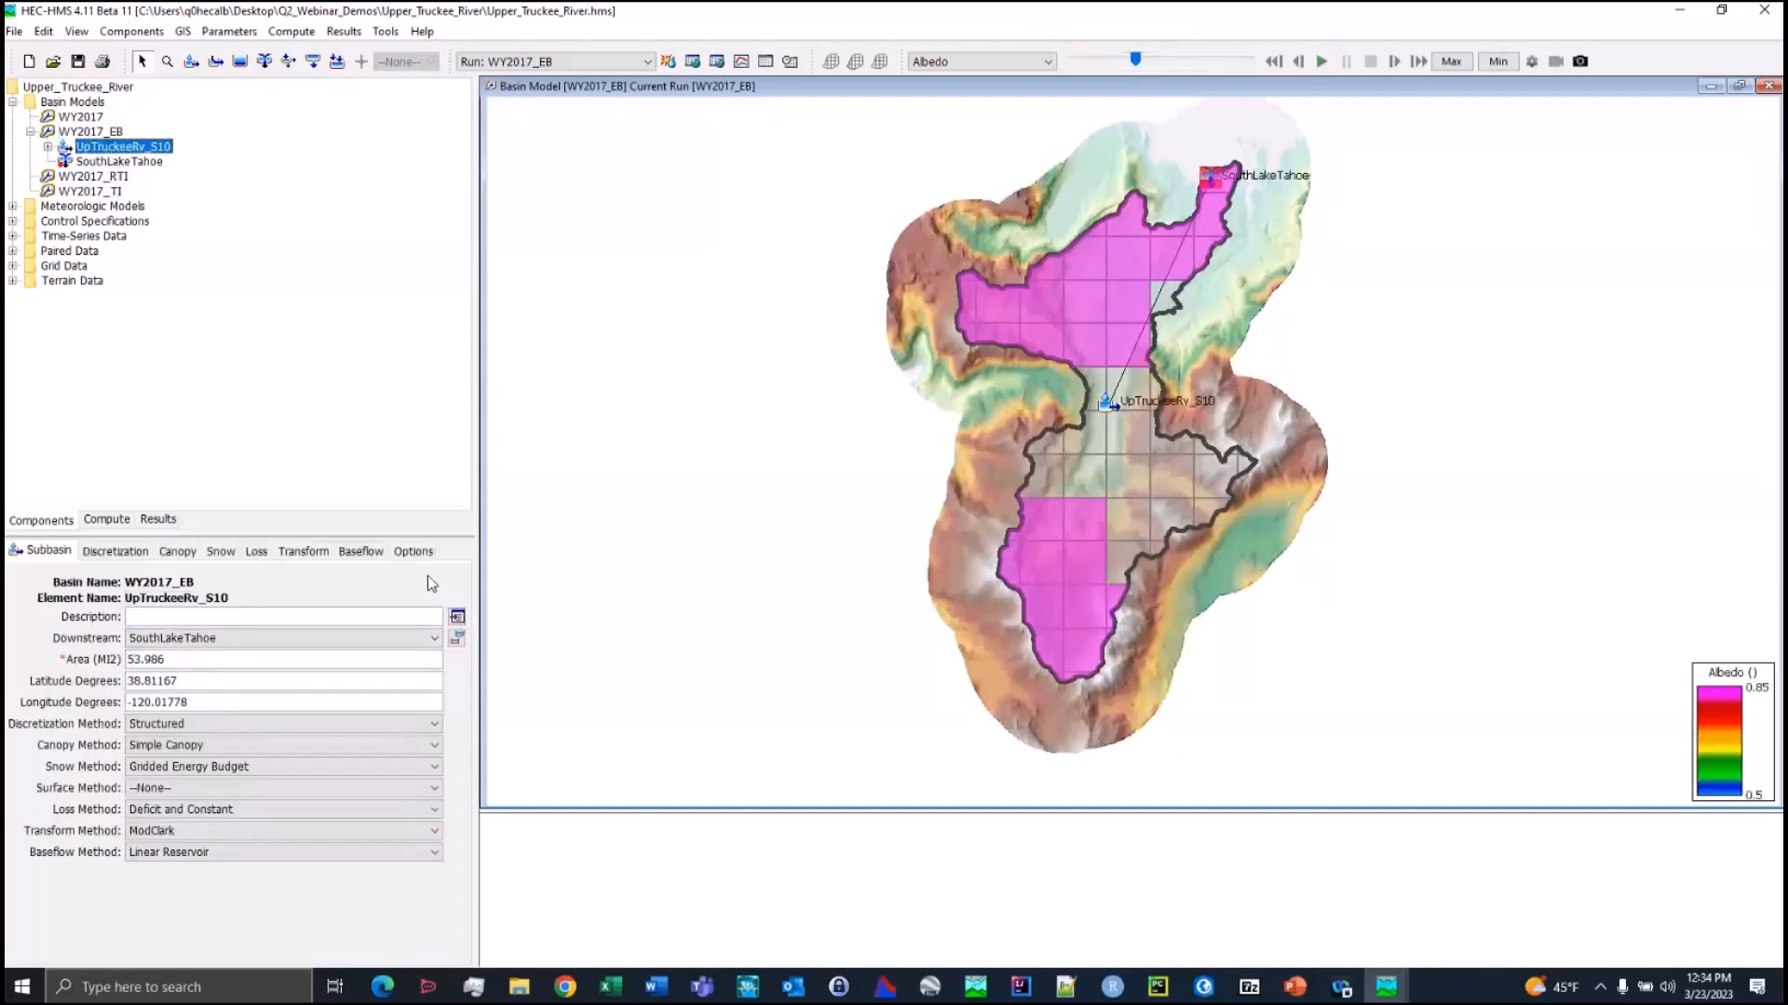
pyautogui.click(415, 555)
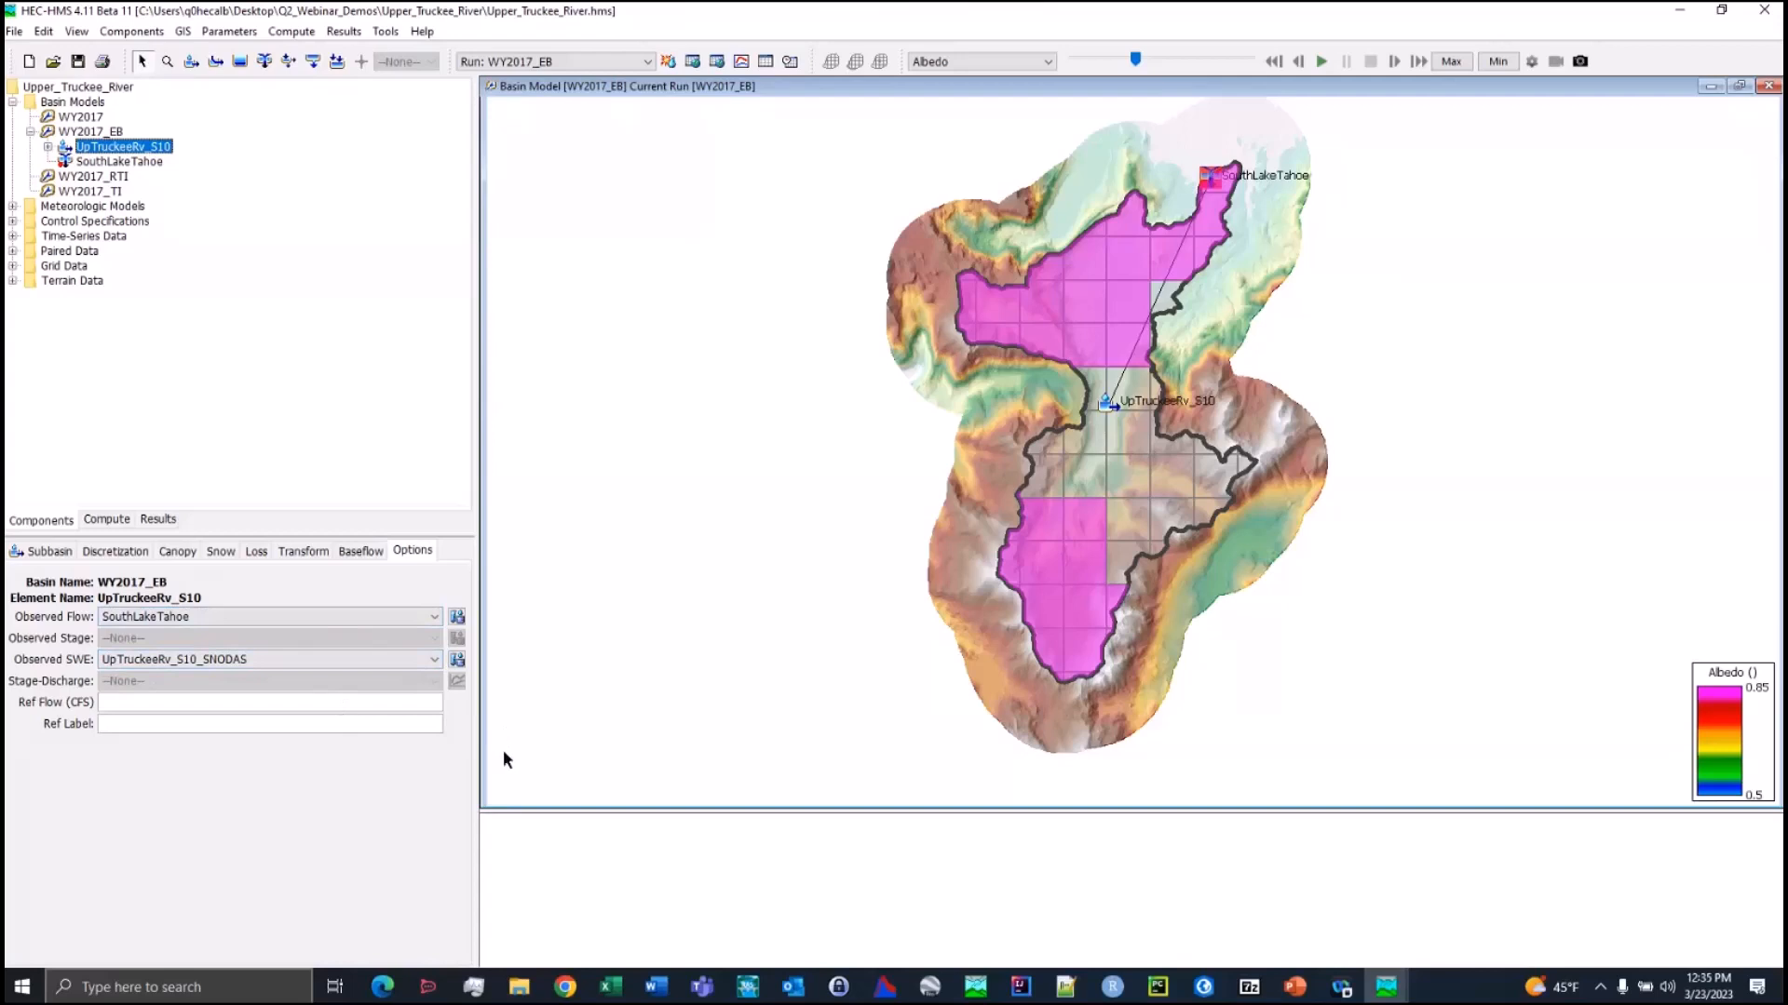
# Open the Grid to Point Wizard, browse the UA_SWE folder for a source file, and close the wizard without choosing one
pyautogui.click(390, 33)
pyautogui.moveTo(428, 140)
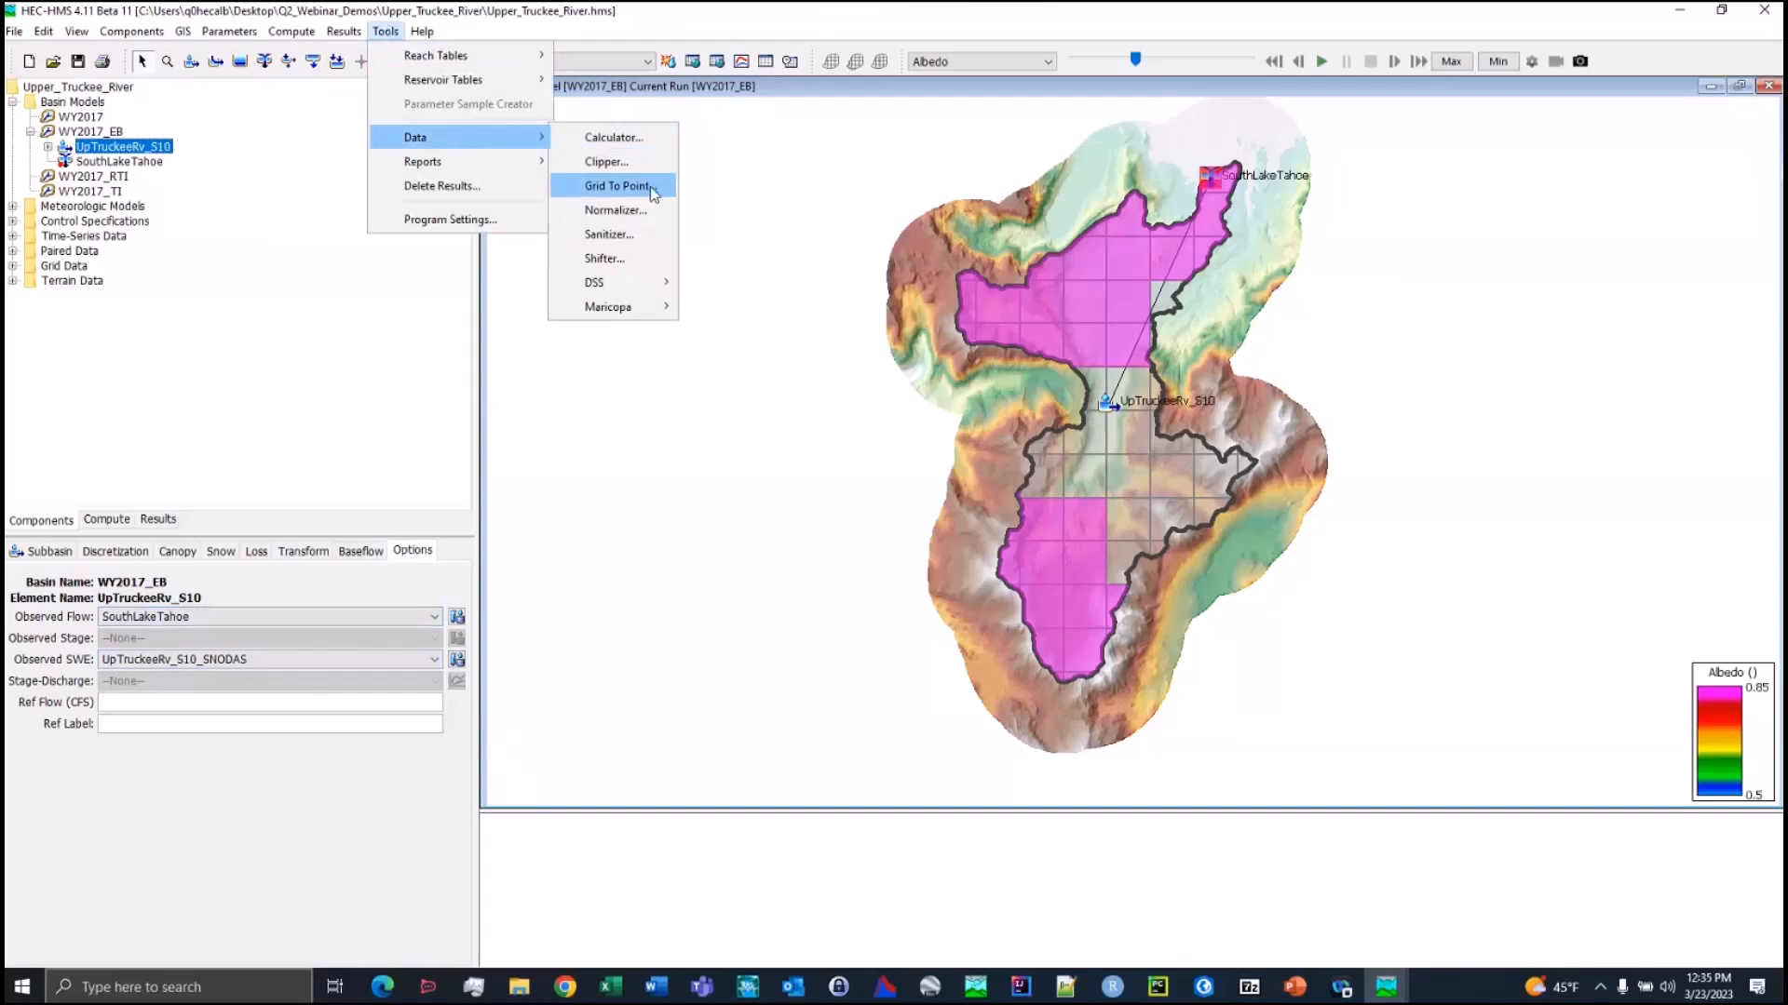
pyautogui.click(617, 186)
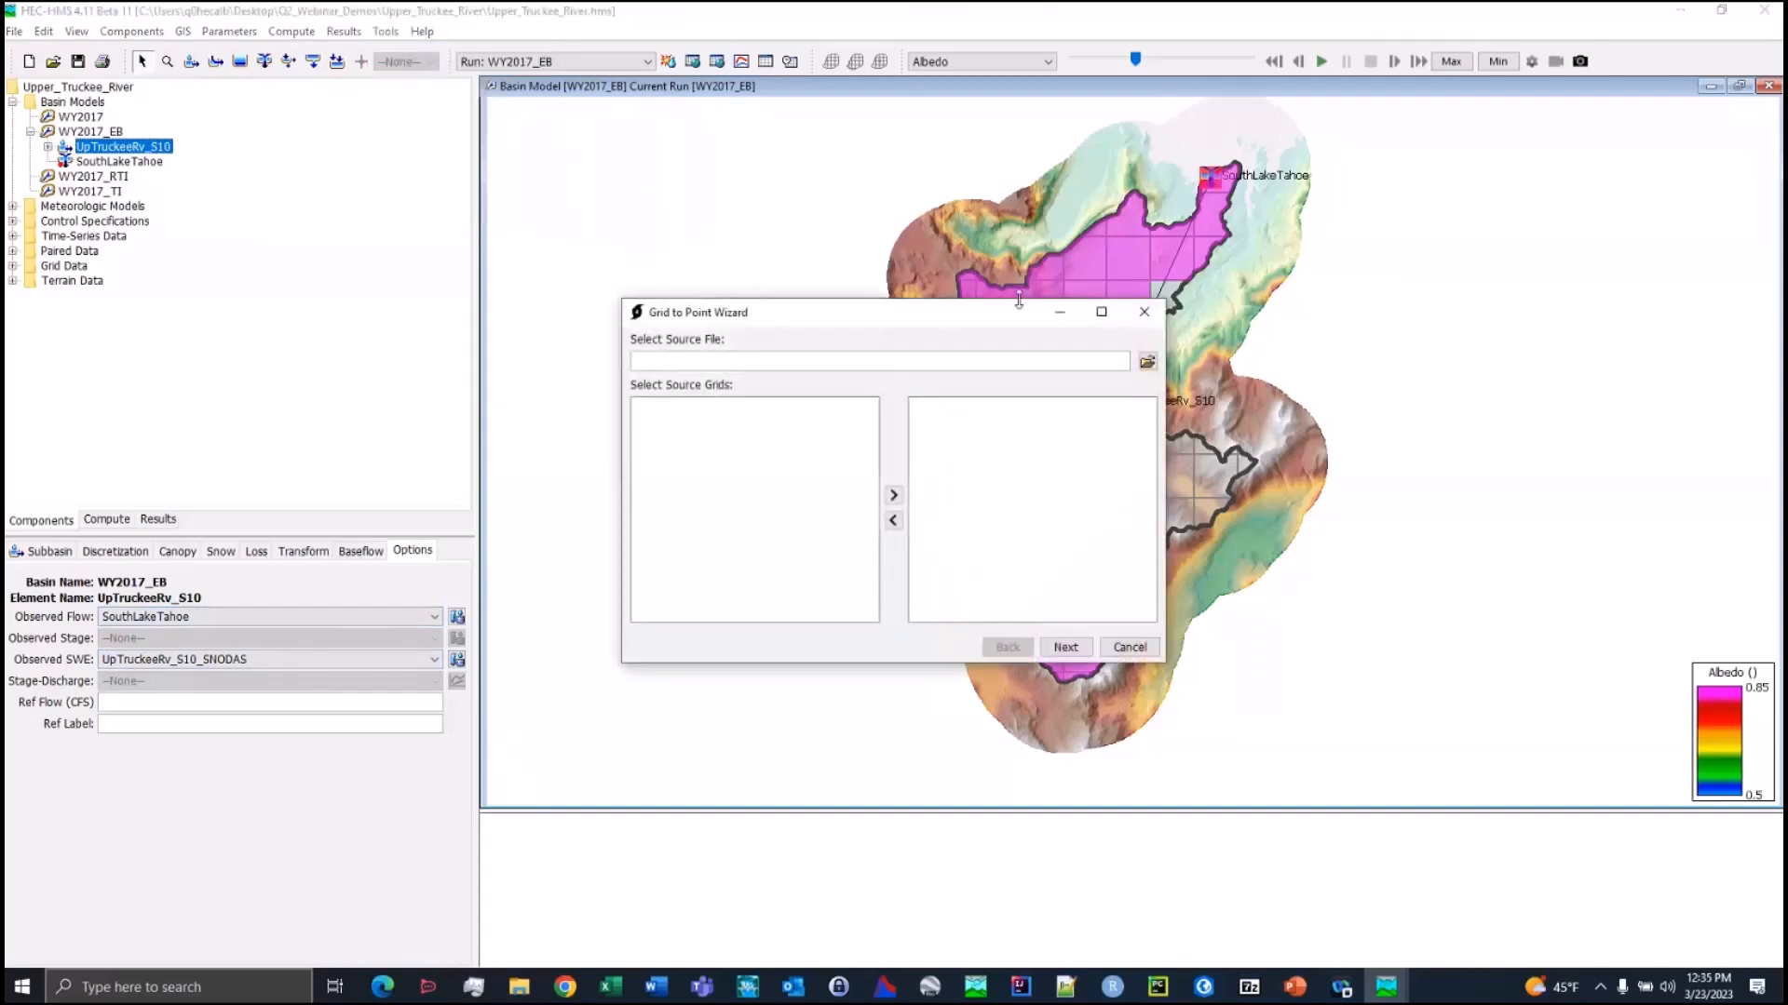
pyautogui.click(1147, 362)
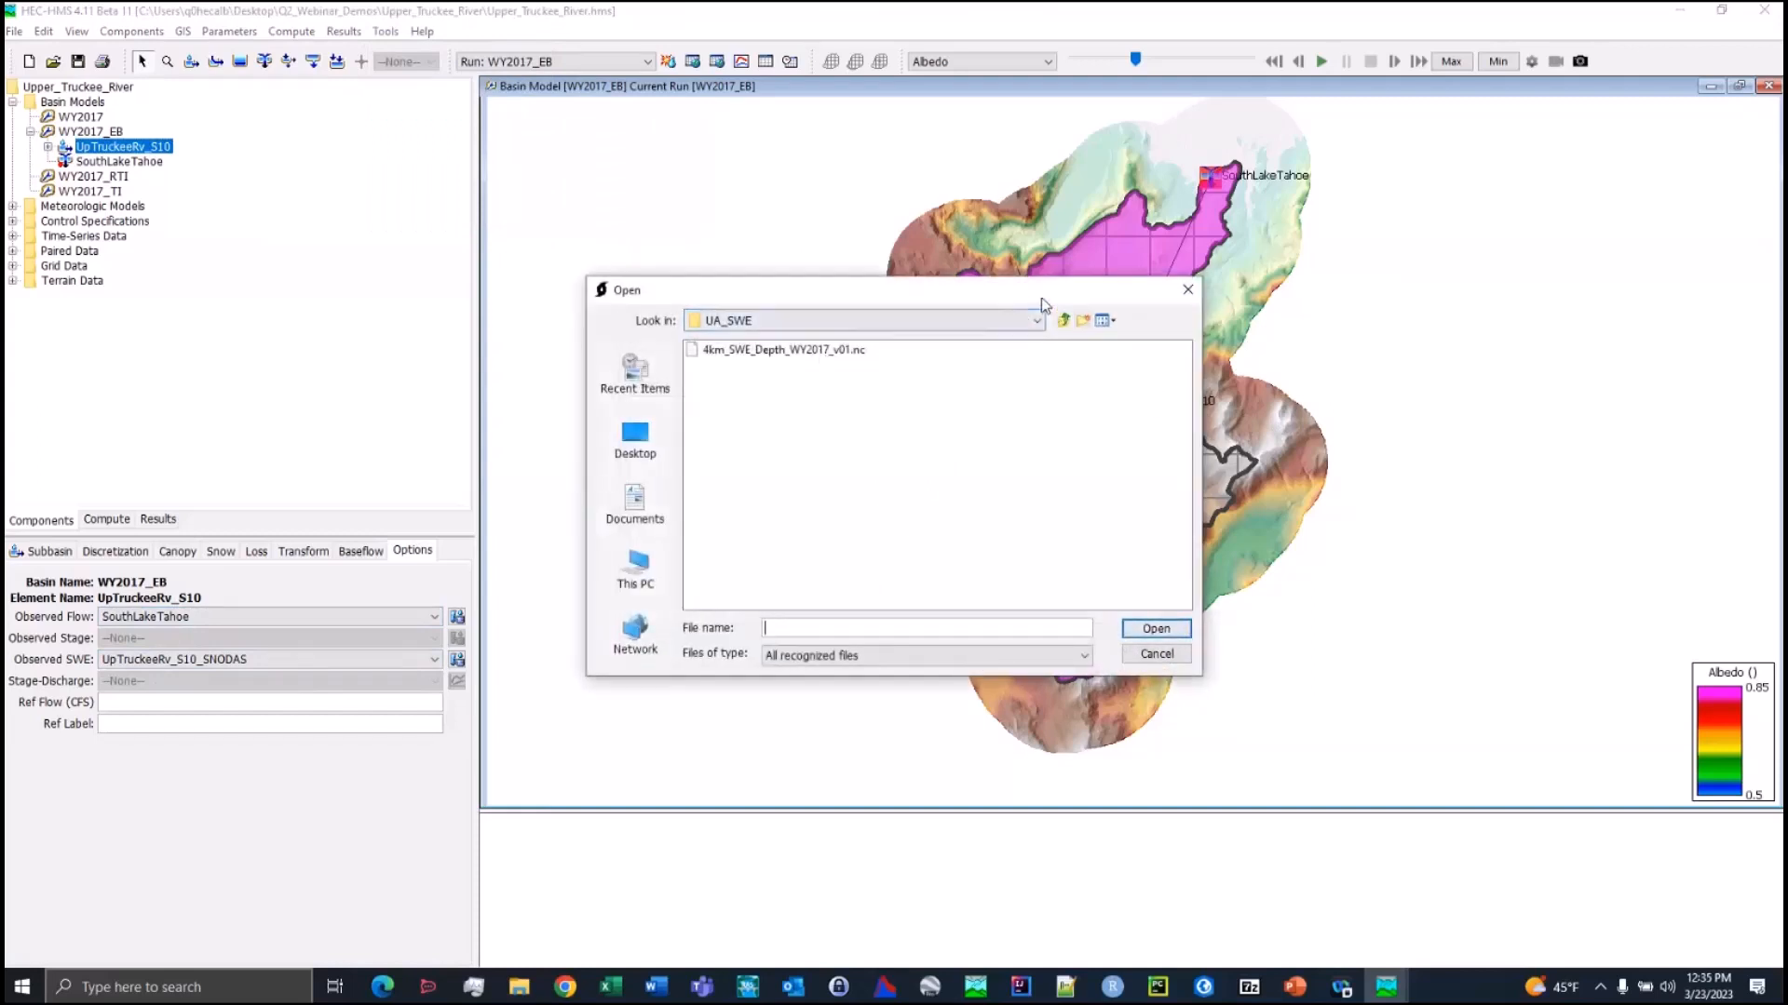
pyautogui.click(1187, 290)
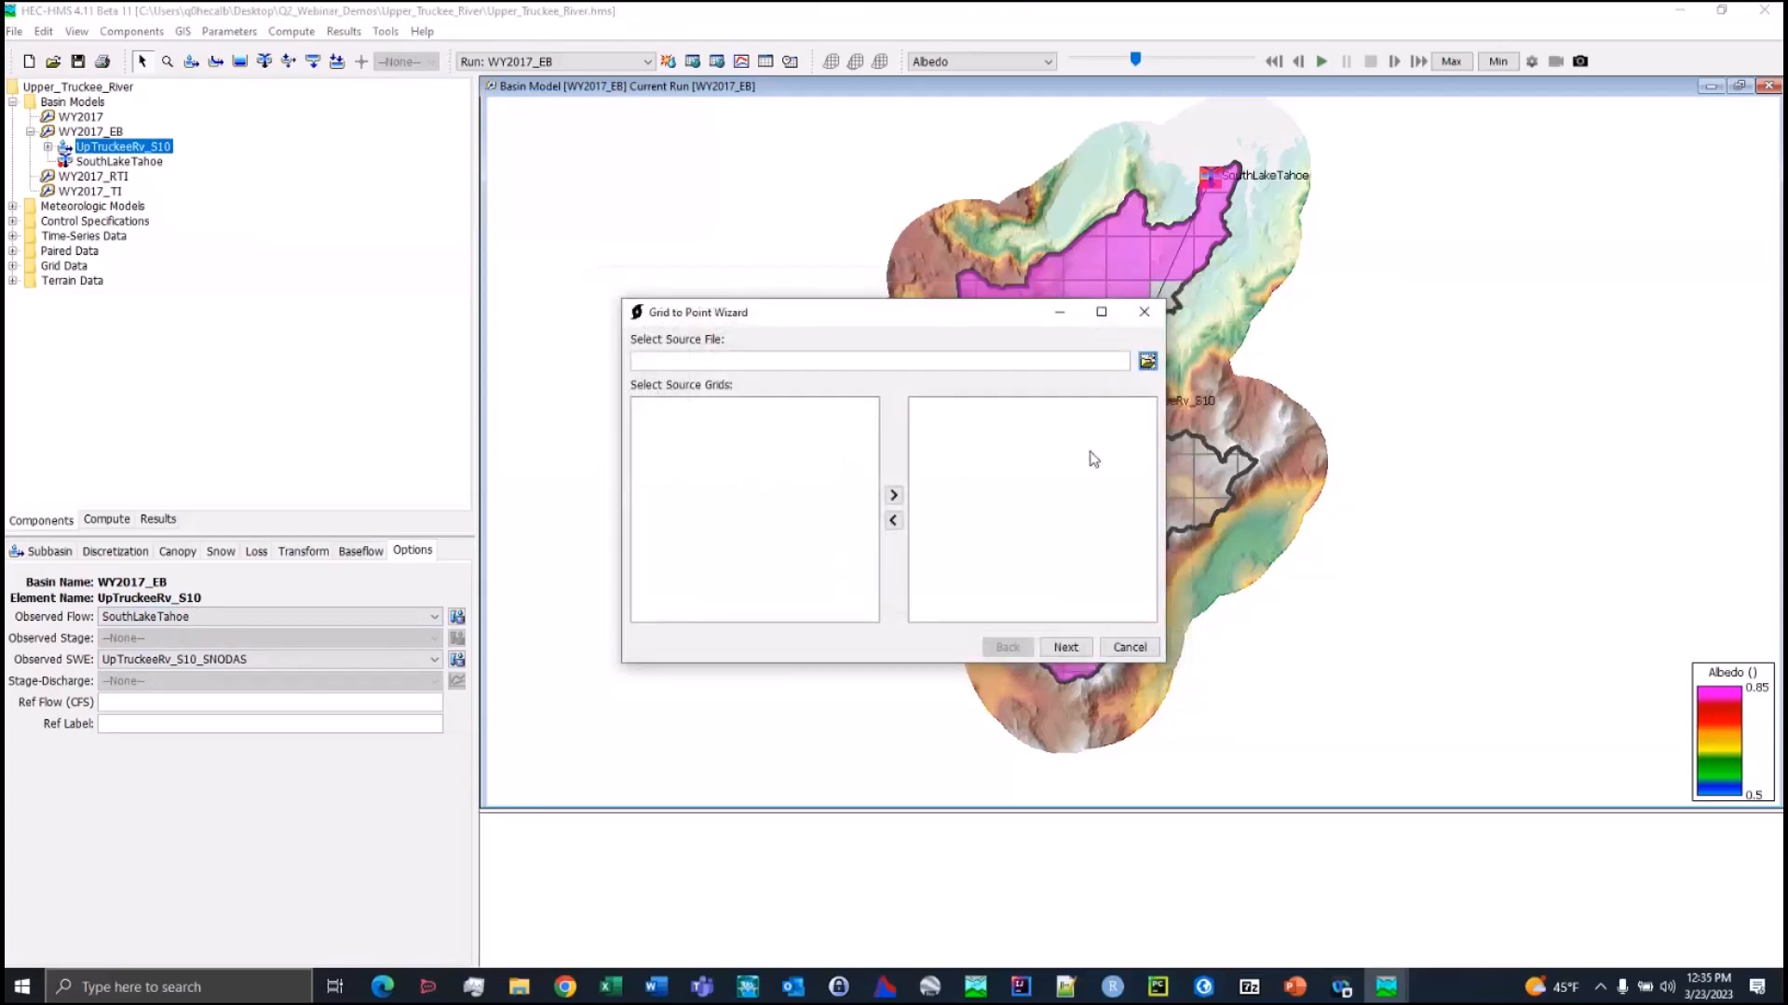
pyautogui.click(1144, 313)
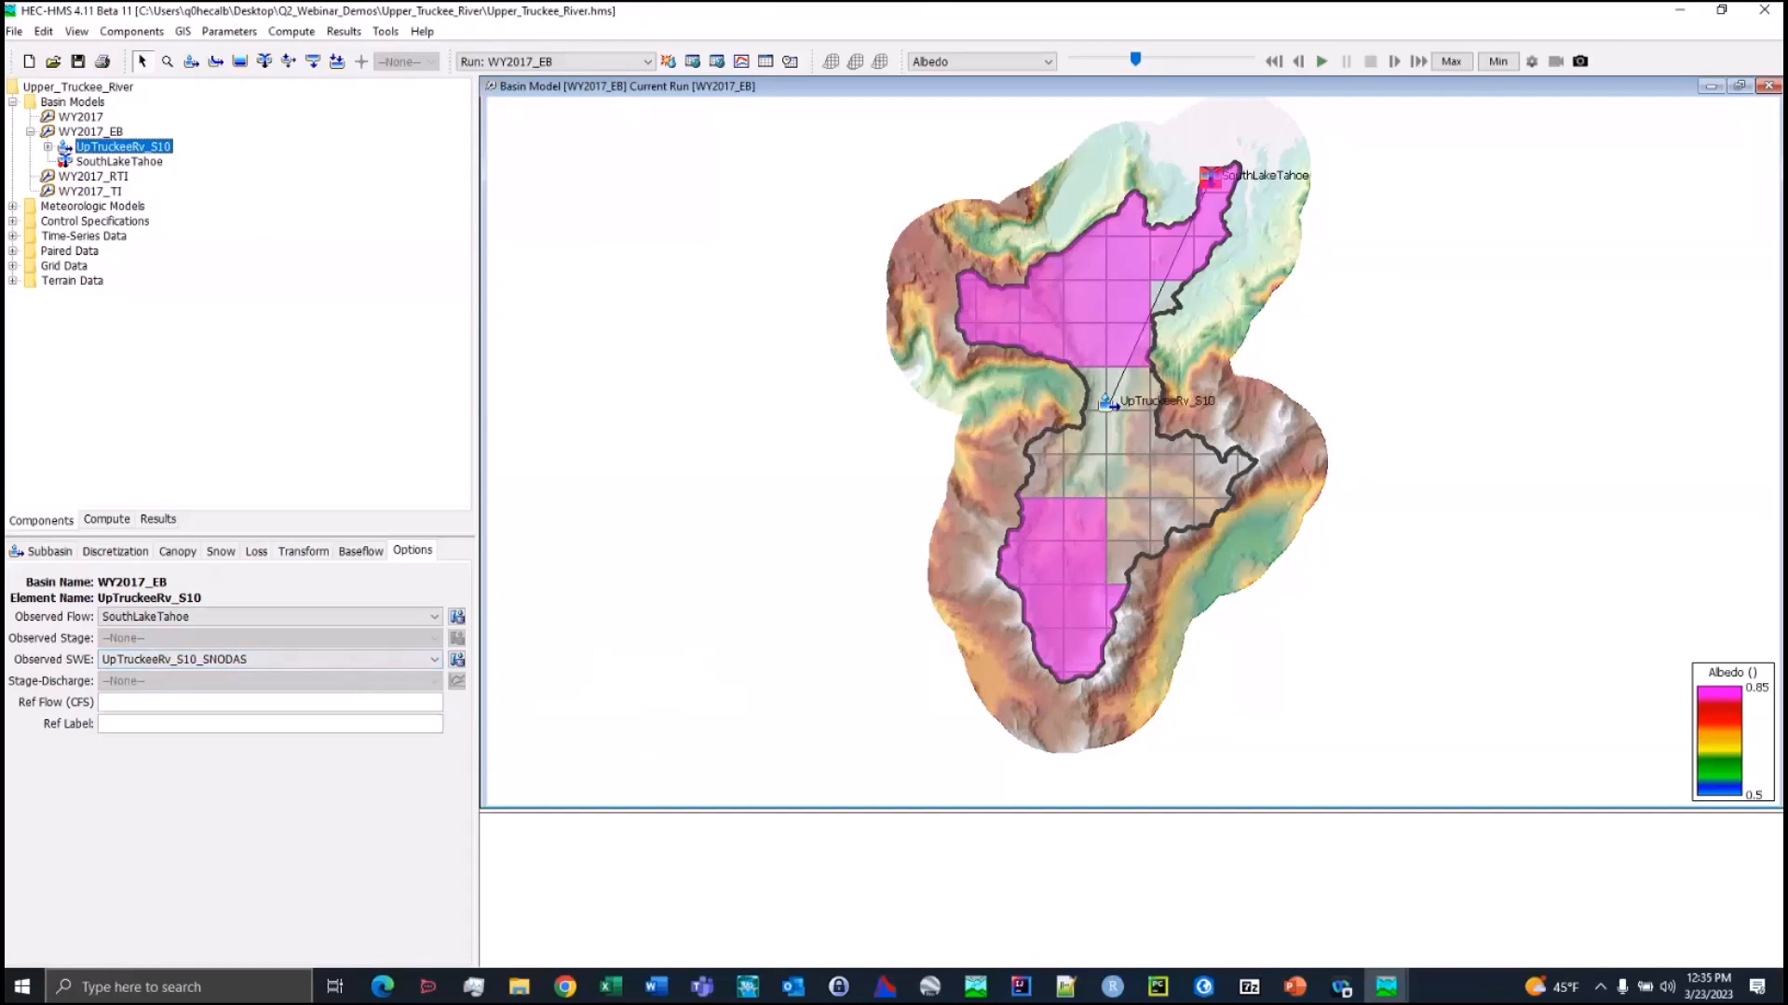
pyautogui.hotkey('alt', 'Tab')
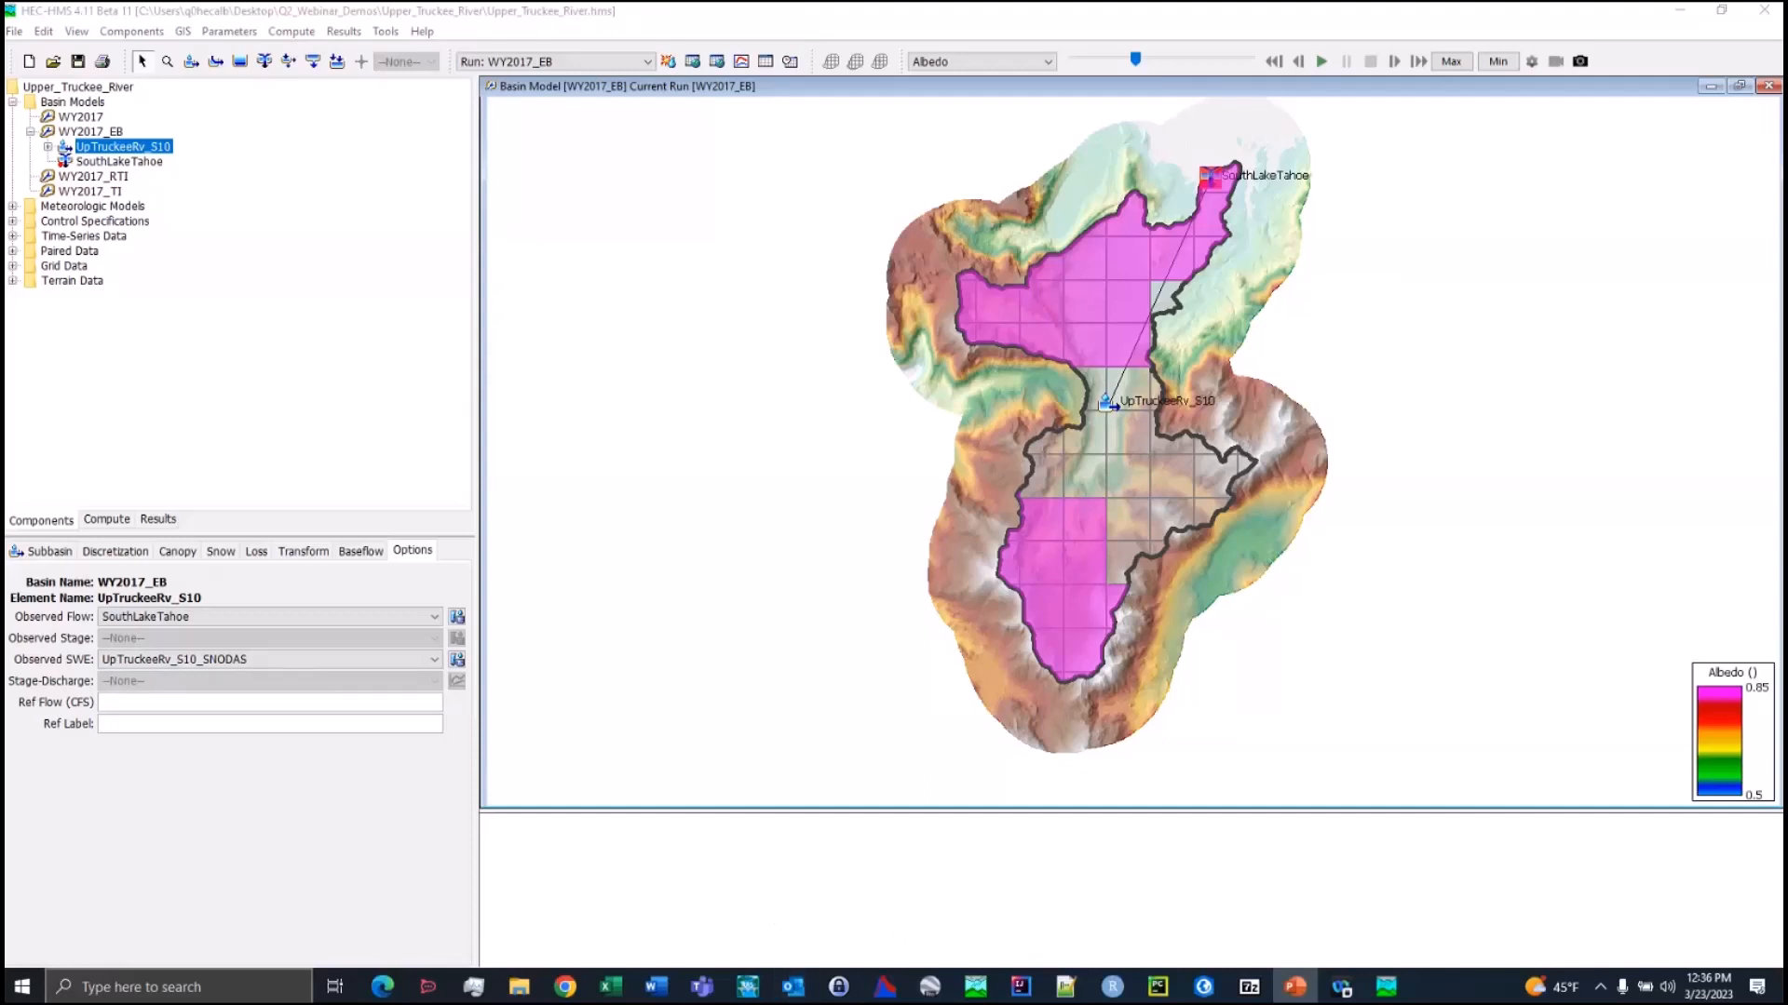
pyautogui.hotkey('alt', 'Tab')
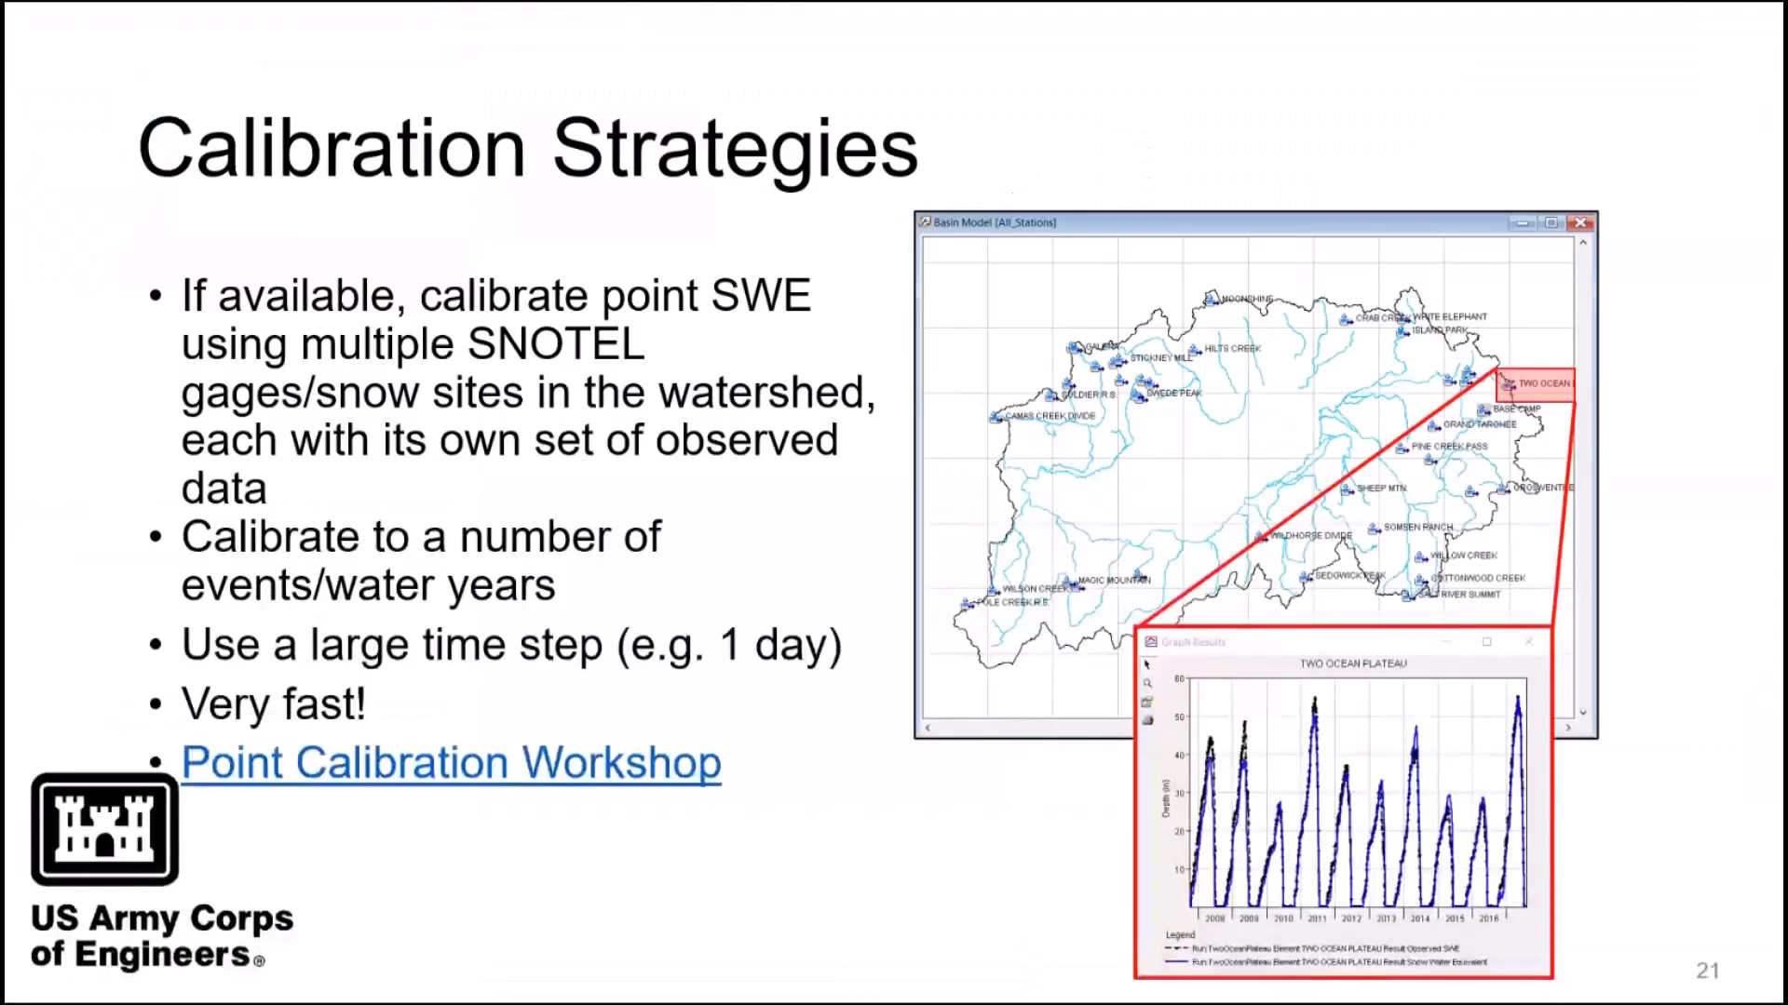
pyautogui.click(9, 819)
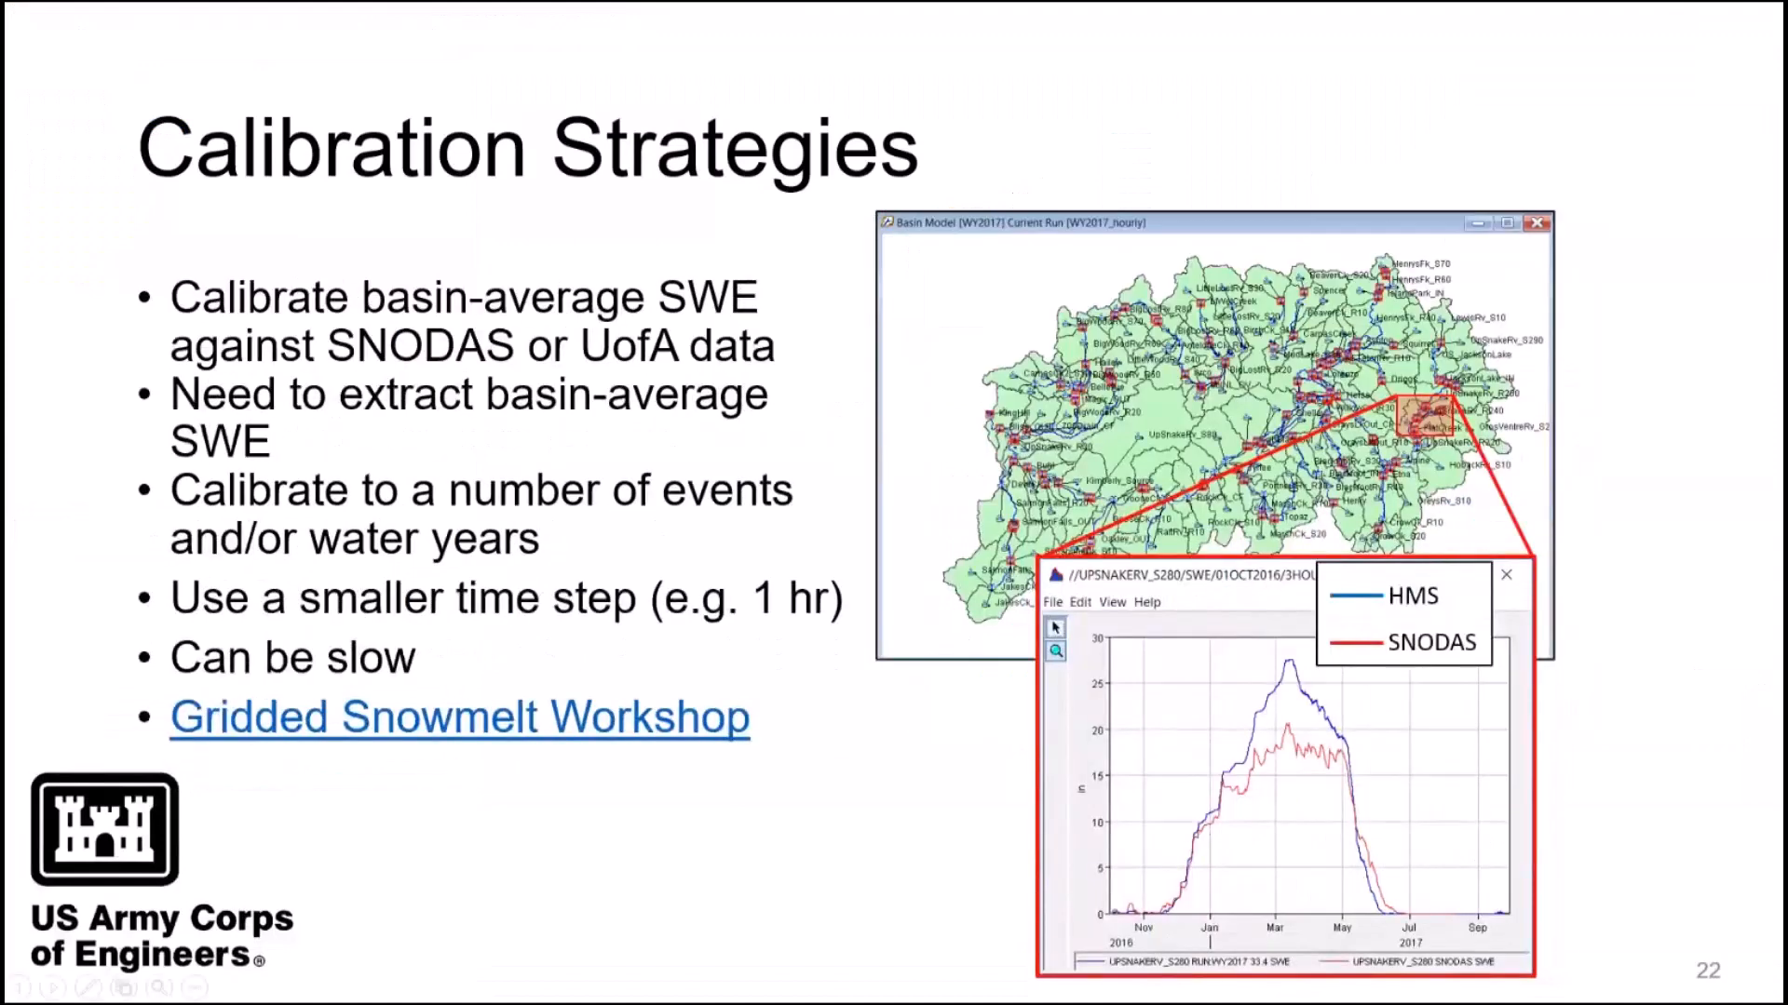
pyautogui.press('Right')
pyautogui.press('Right')
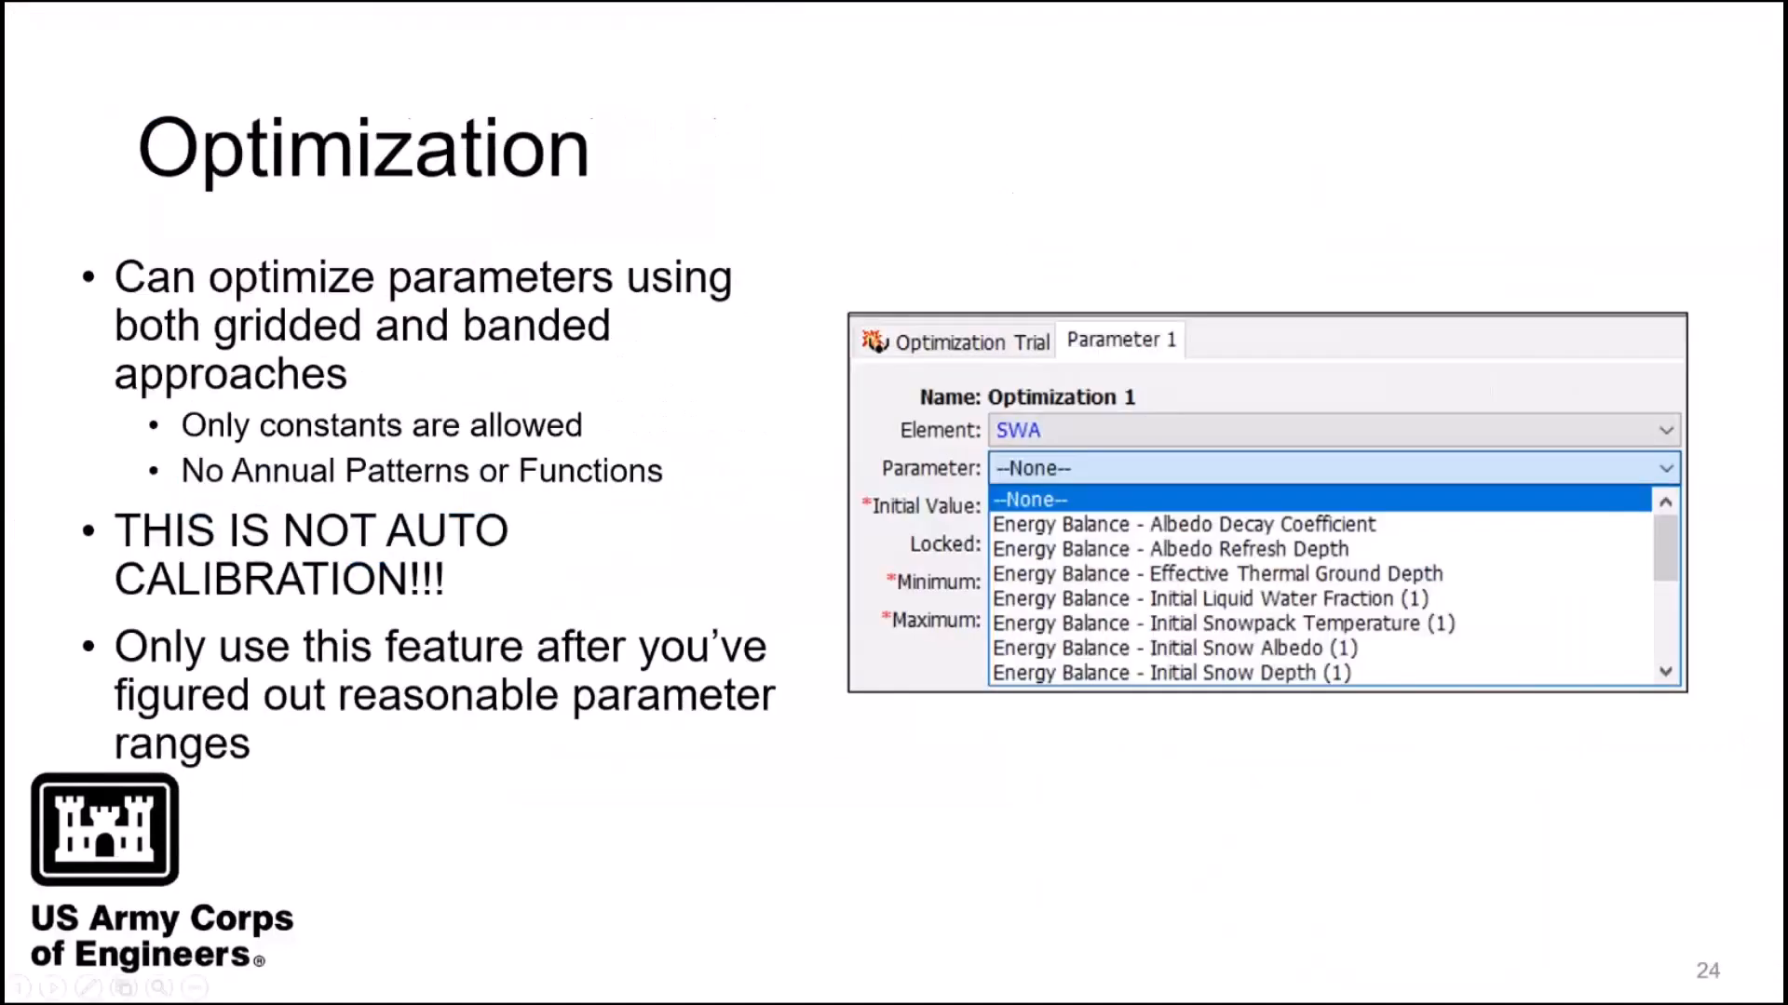